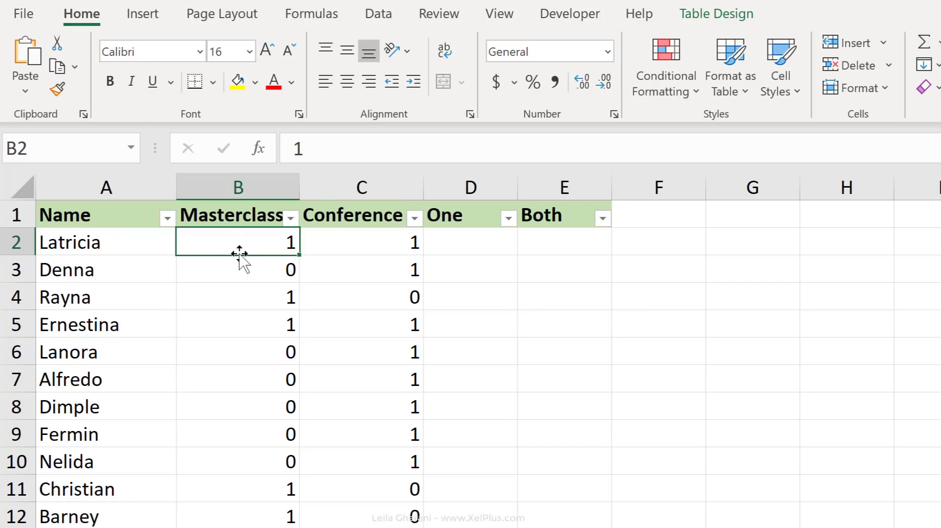
Show the attendee table's Table Design settings, confirming the table is named Names.
click(129, 247)
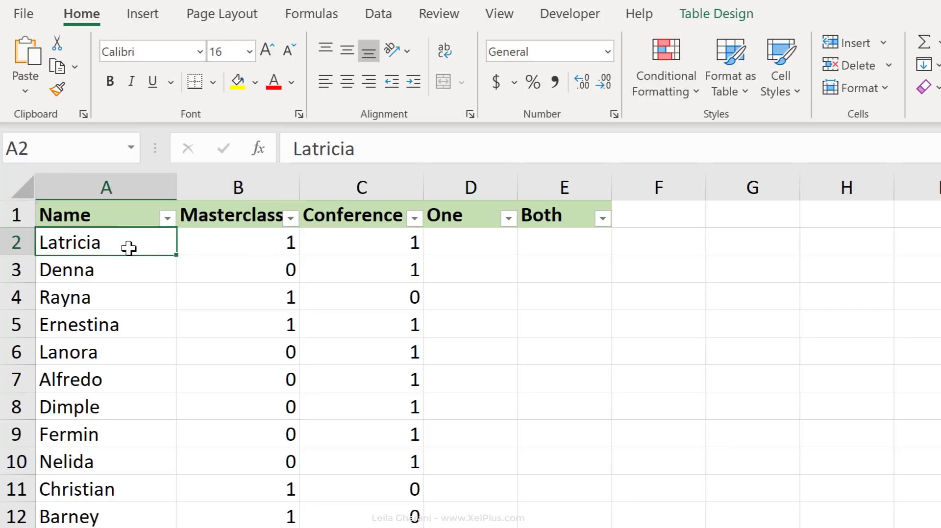
click(688, 15)
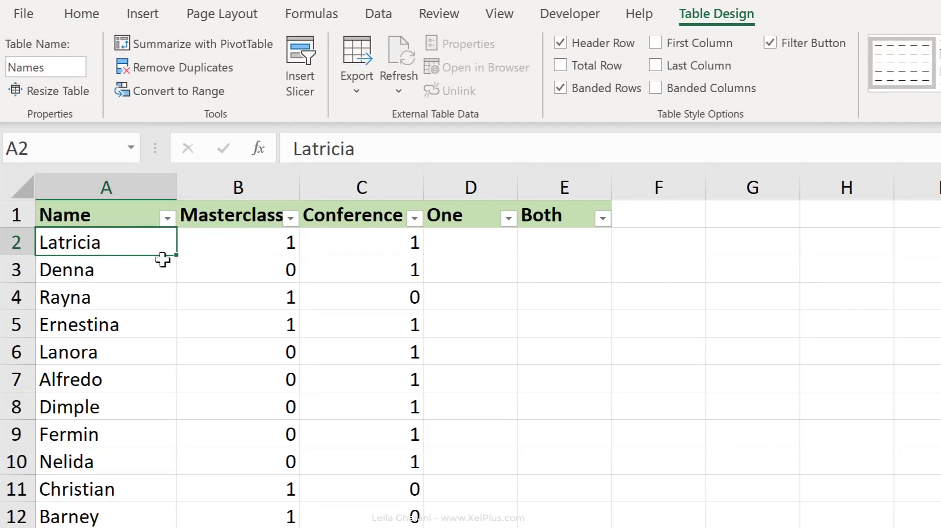
click(224, 248)
click(362, 237)
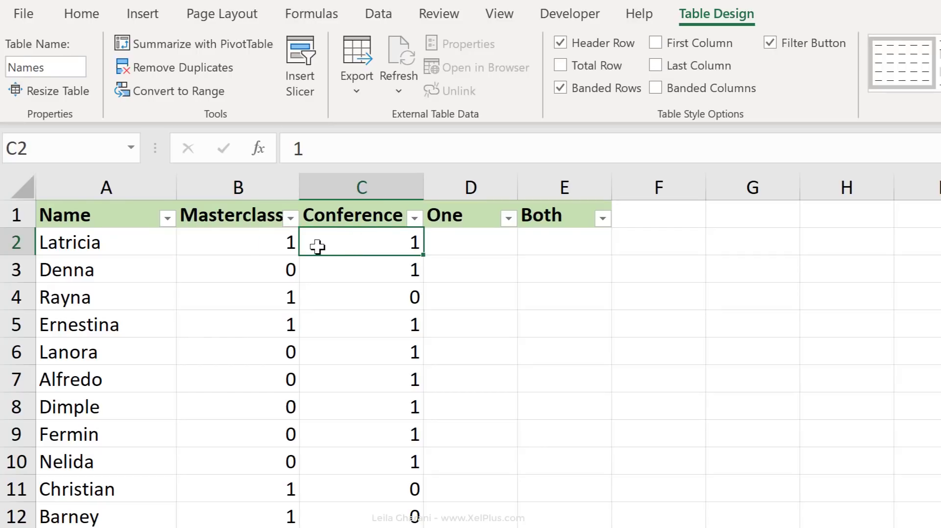
Review the Masterclass and Conference 1/0 flags across rows 2 to 5.
click(262, 250)
click(263, 266)
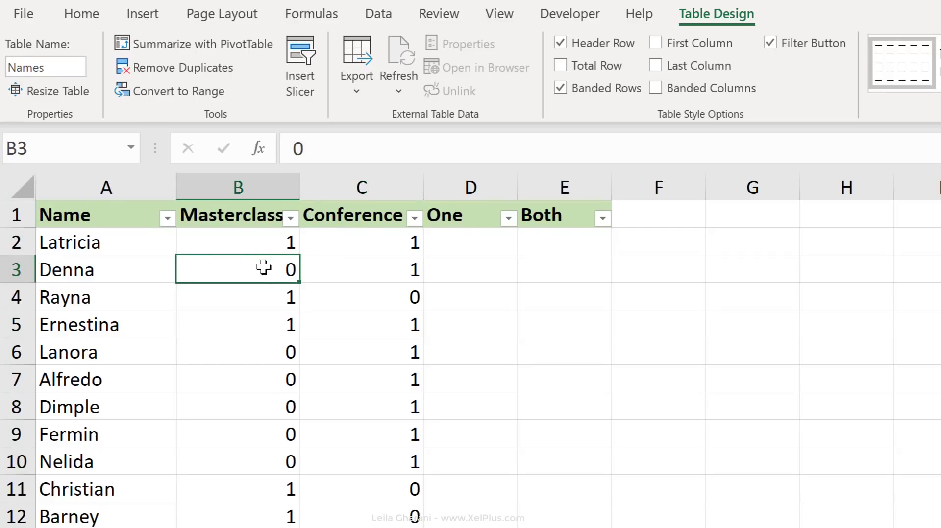
click(260, 324)
click(343, 319)
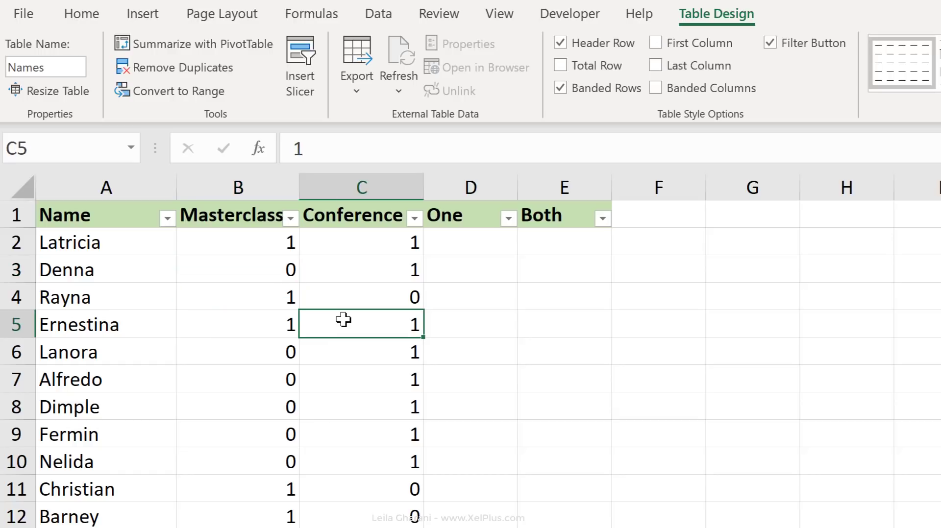
click(254, 321)
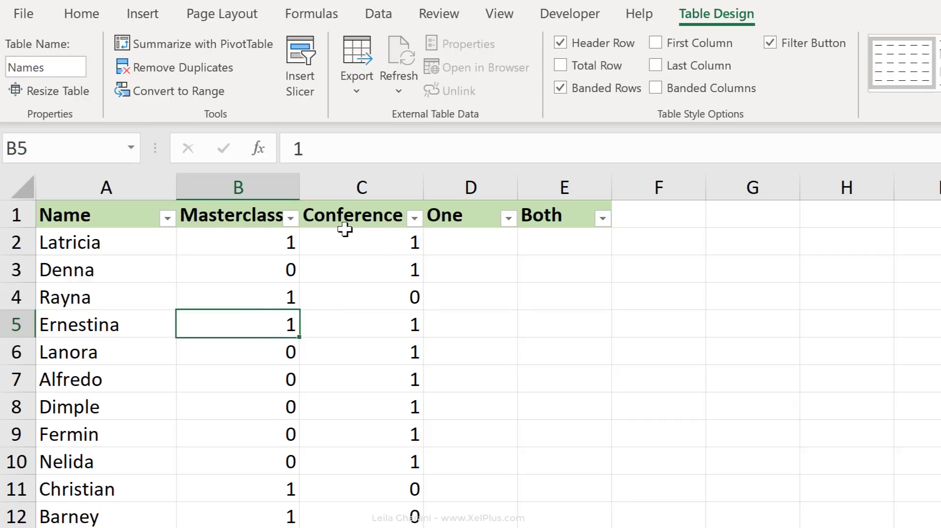
click(238, 235)
click(373, 244)
click(430, 243)
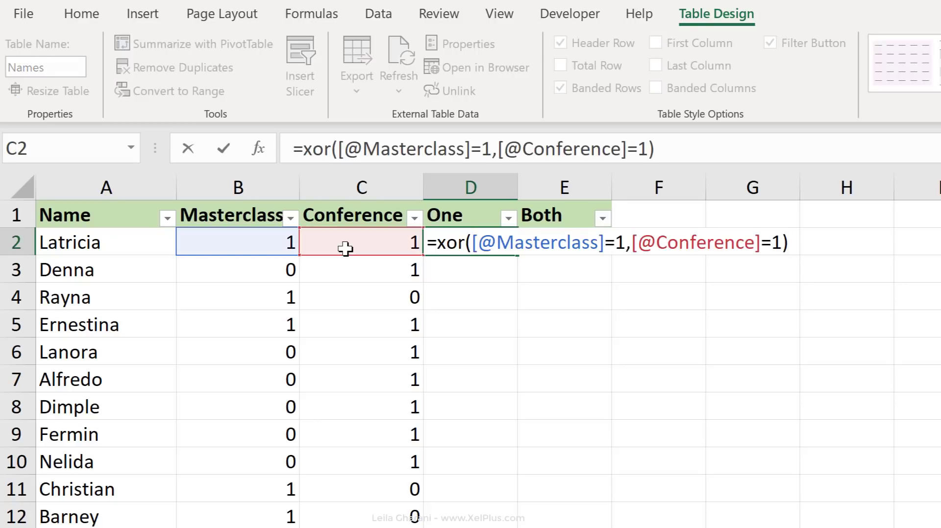
Enter the XOR formula in the One column and compare rows' session flags.
key(ctrl+Return)
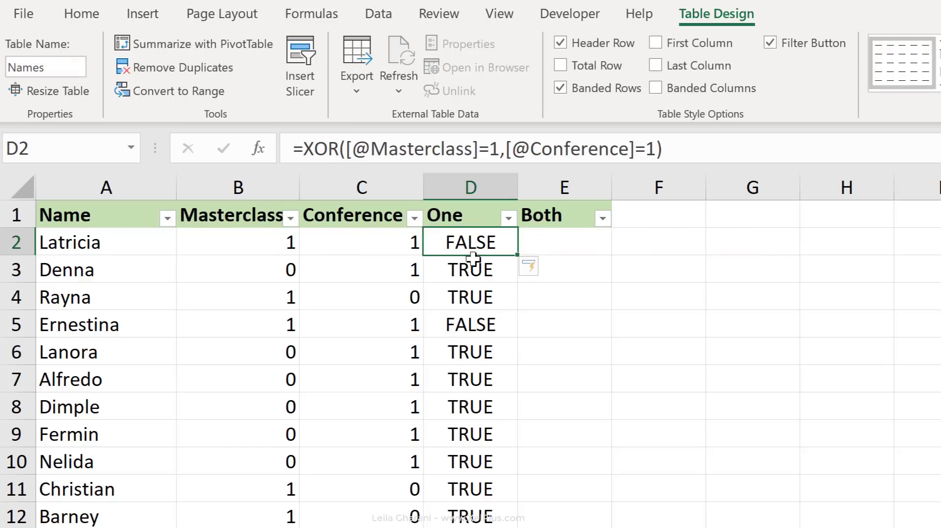
drag(289, 272, 360, 273)
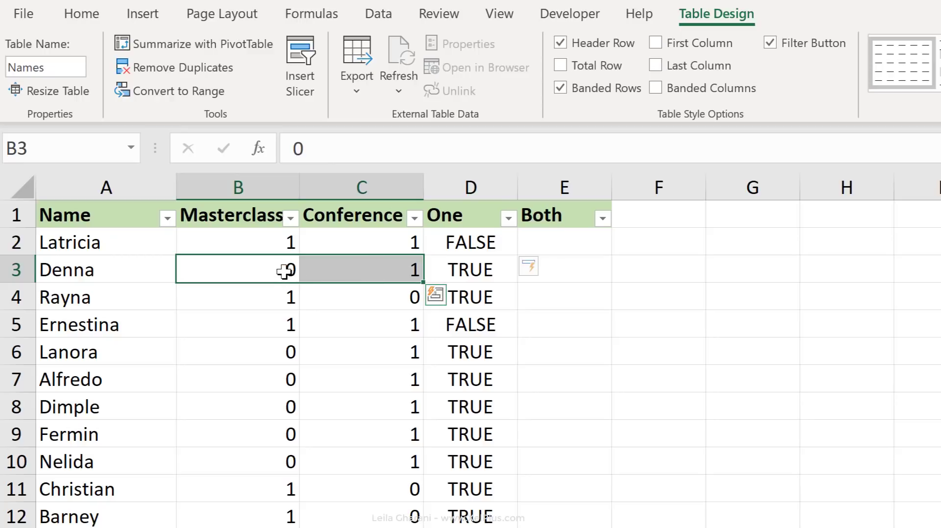
click(327, 249)
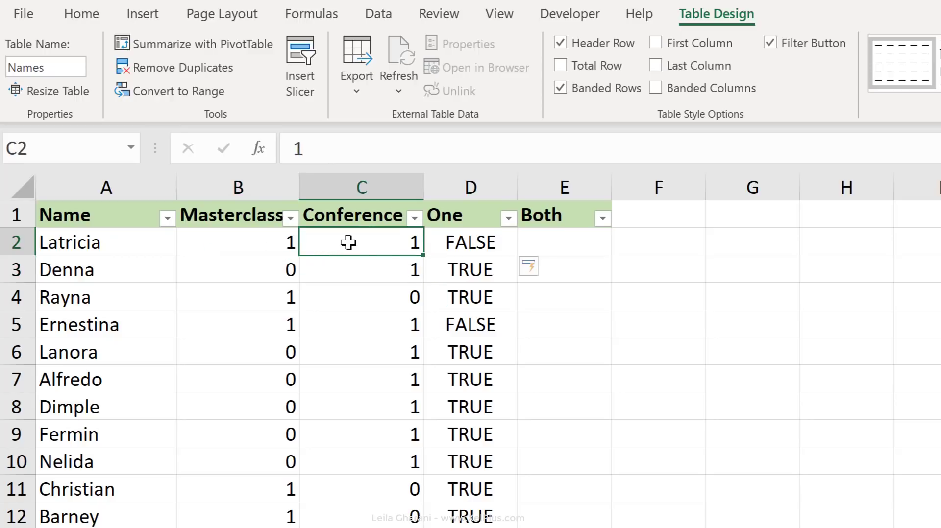
click(434, 242)
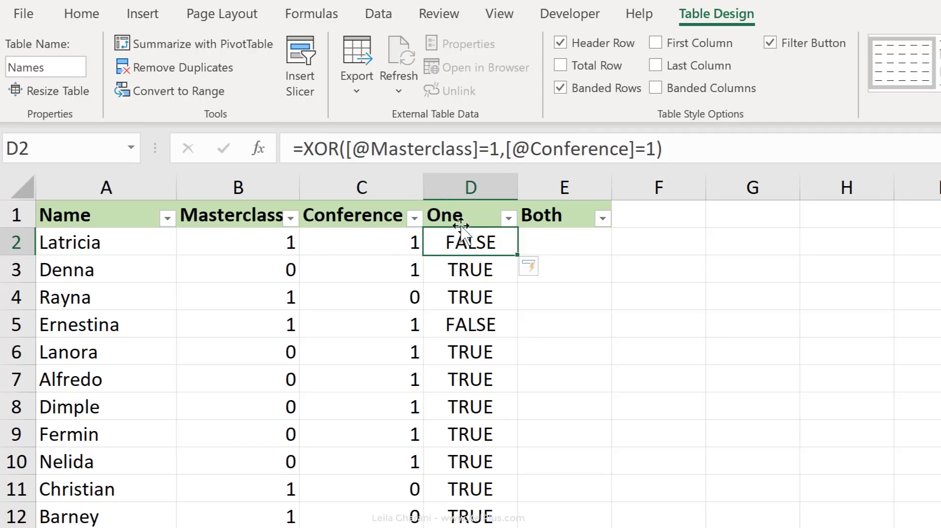
click(502, 149)
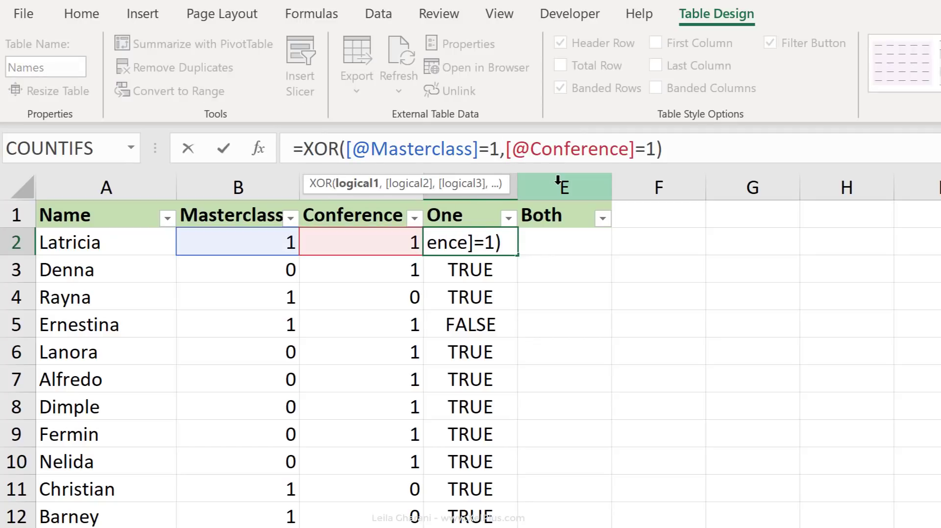
key(BackSpace)
key(BackSpace)
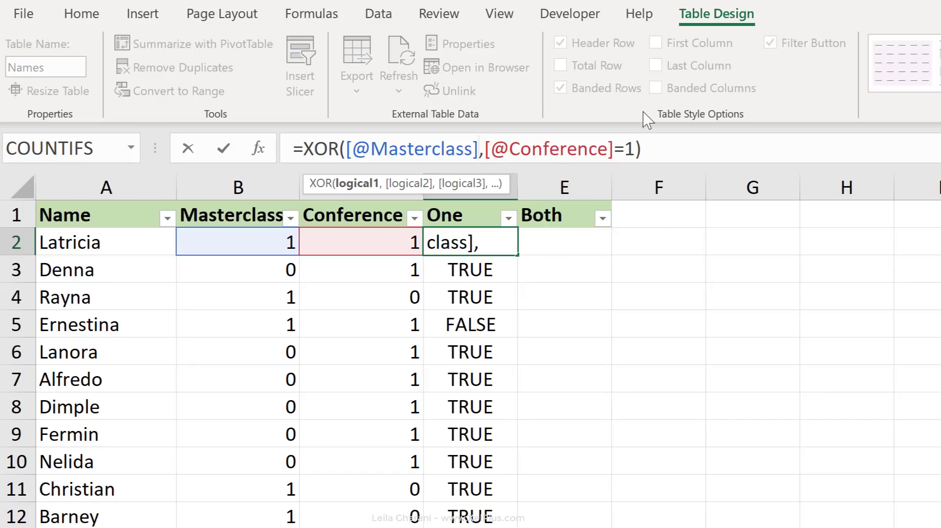
click(611, 149)
key(Delete)
key(Delete)
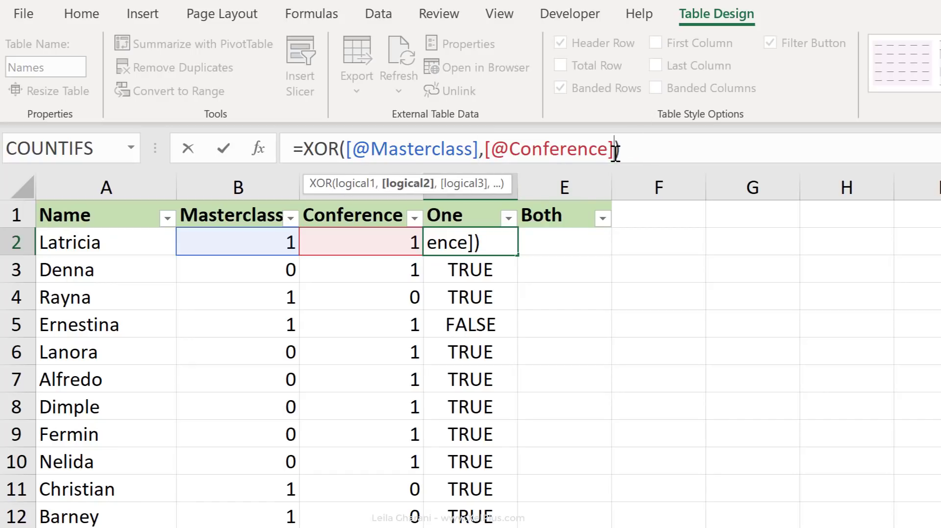
click(304, 148)
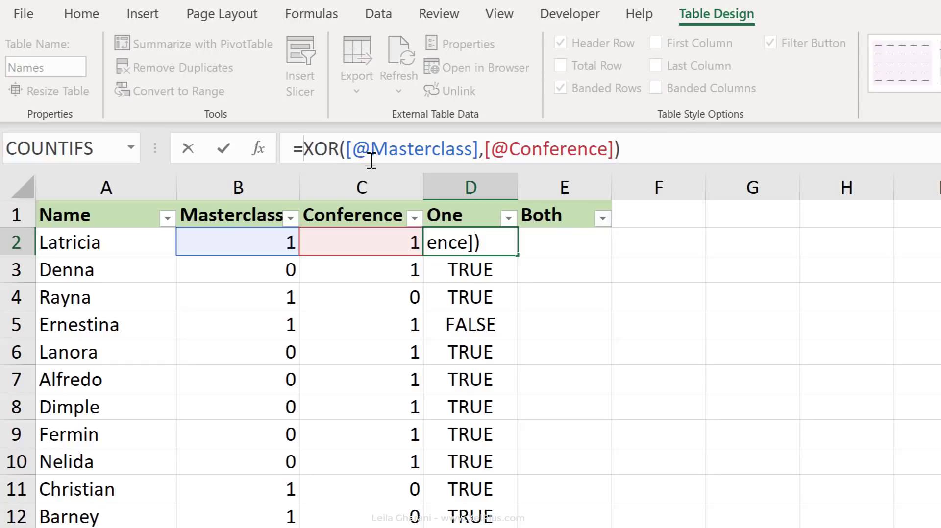
text(--)
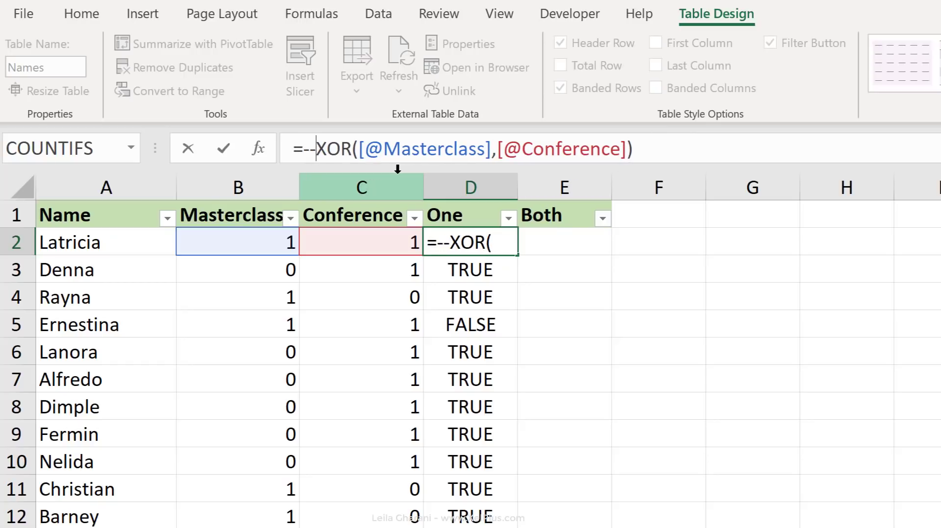
key(ctrl+Return)
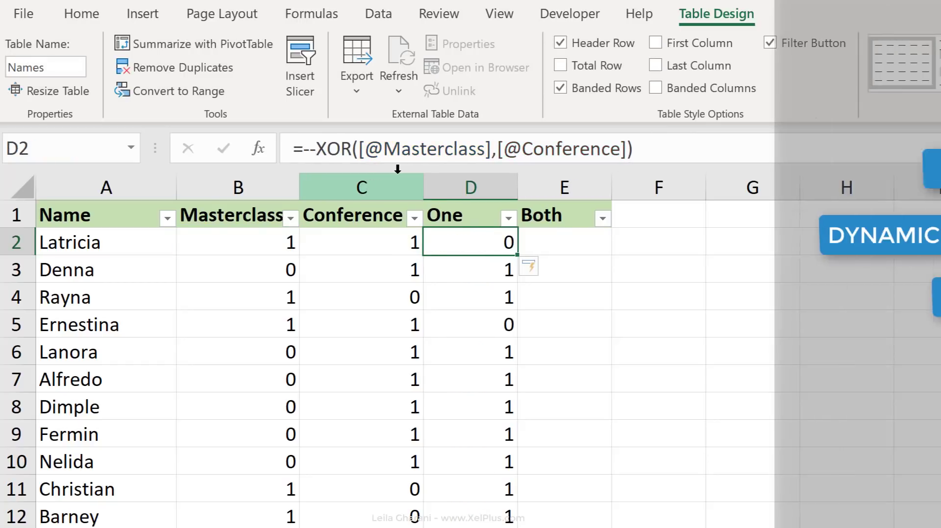
click(551, 240)
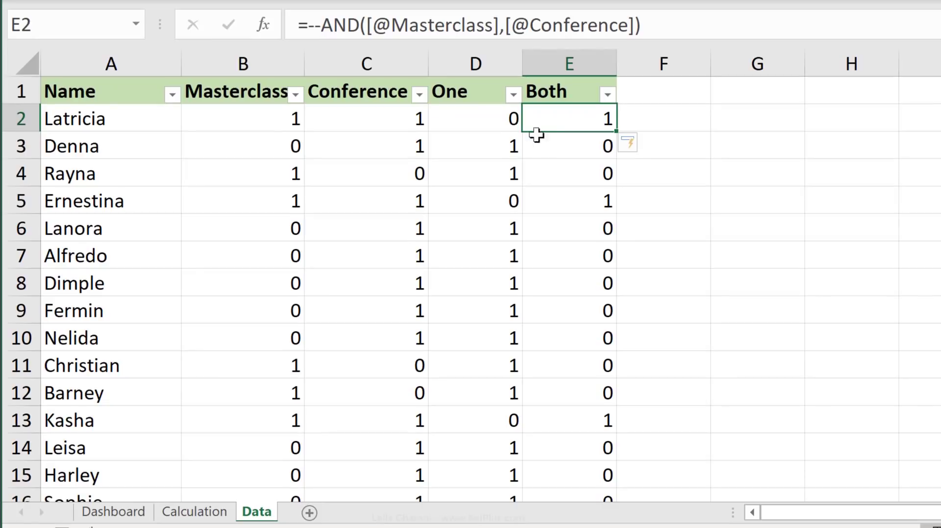
Set the Dashboard's session in C2 to Conference.
click(98, 512)
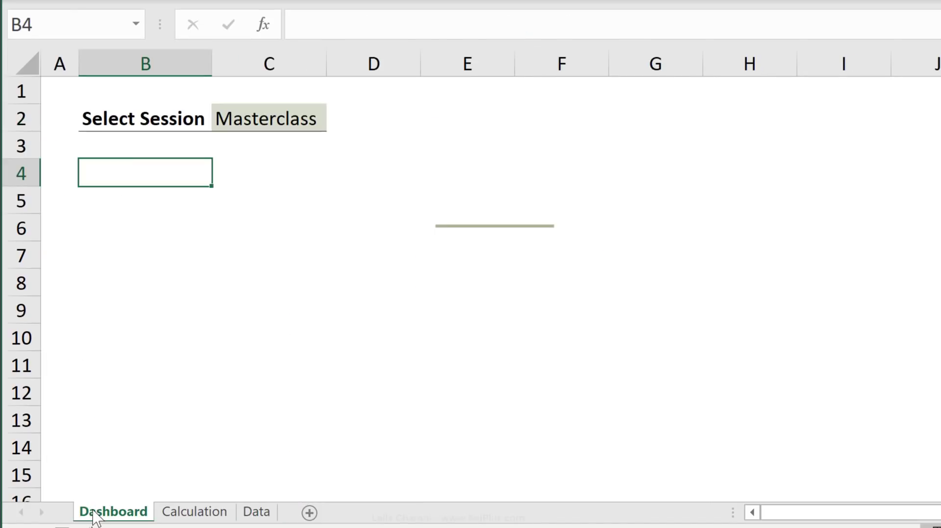
click(137, 121)
click(270, 116)
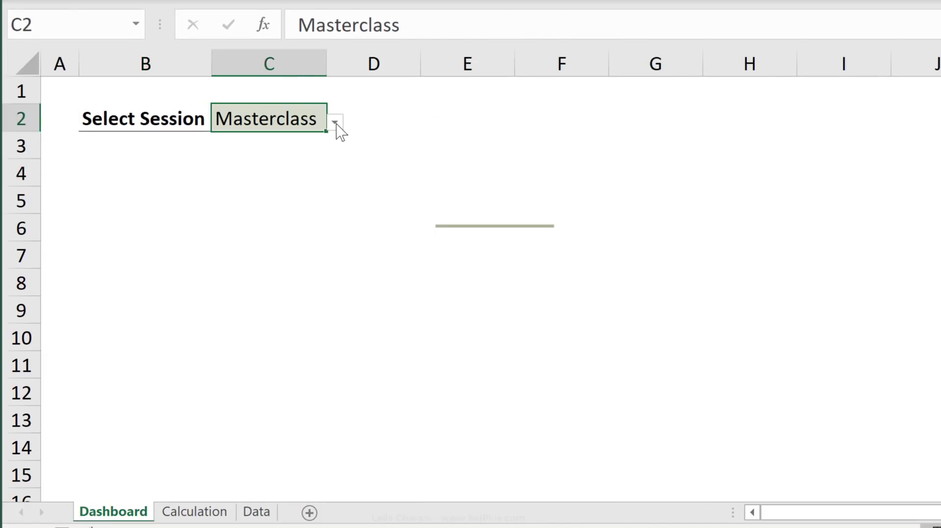
click(336, 124)
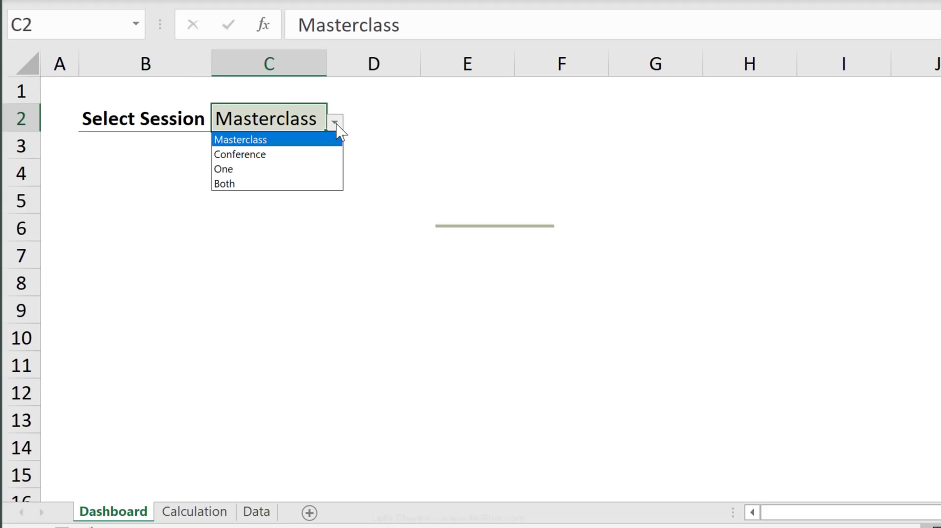
click(309, 154)
In C4, start a FILTER on Names[Name] with an XLOOKUP of the C2 session.
click(269, 168)
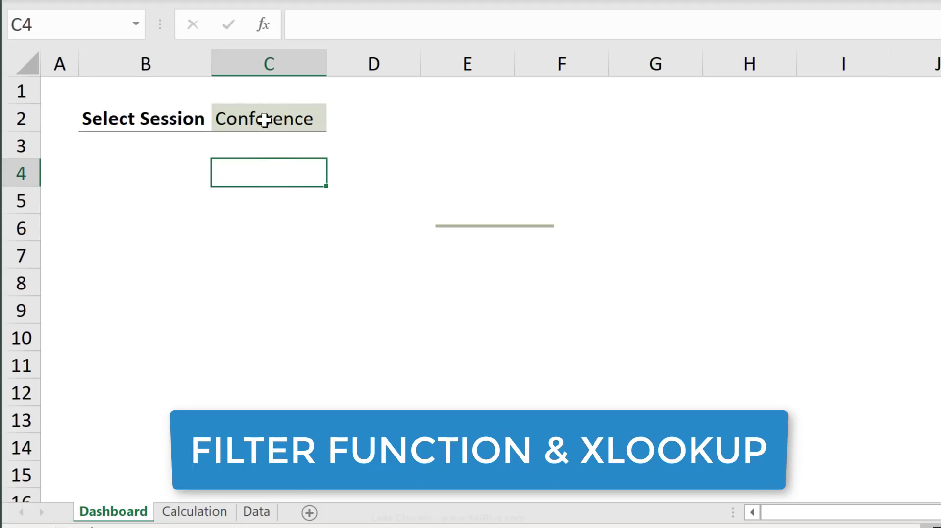
text(=filter()
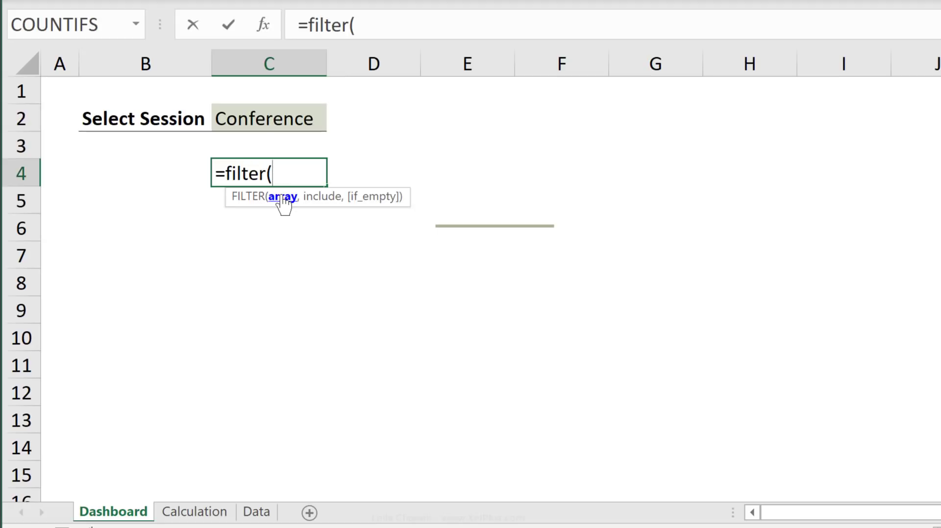
click(256, 511)
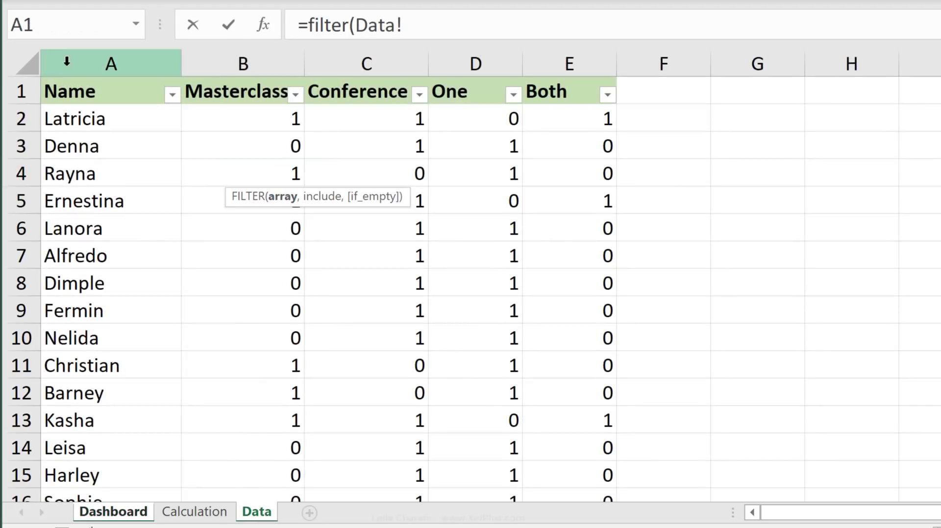
click(96, 77)
text(,)
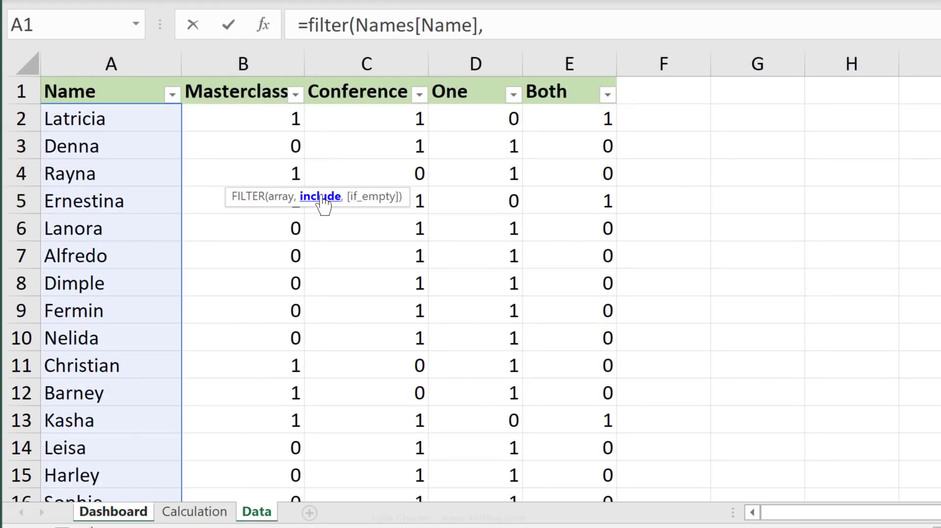
text(xlookup()
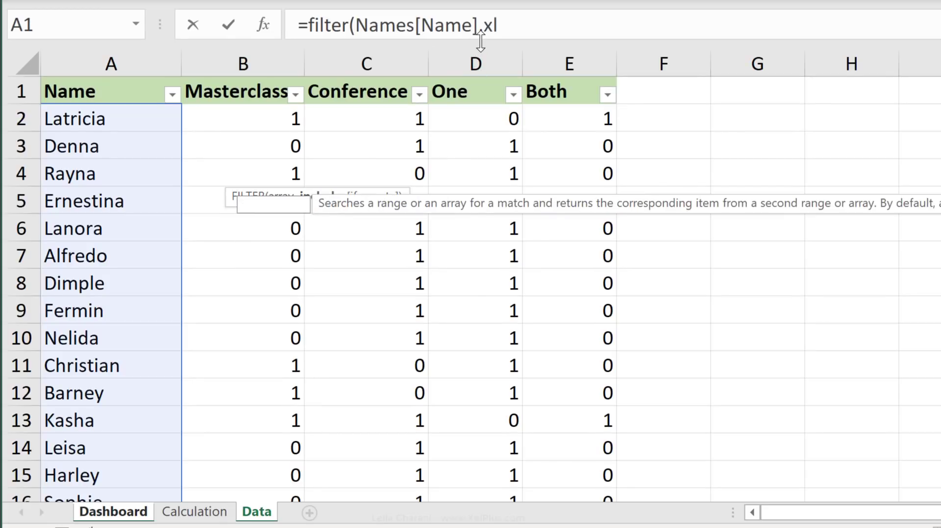
click(131, 515)
click(294, 120)
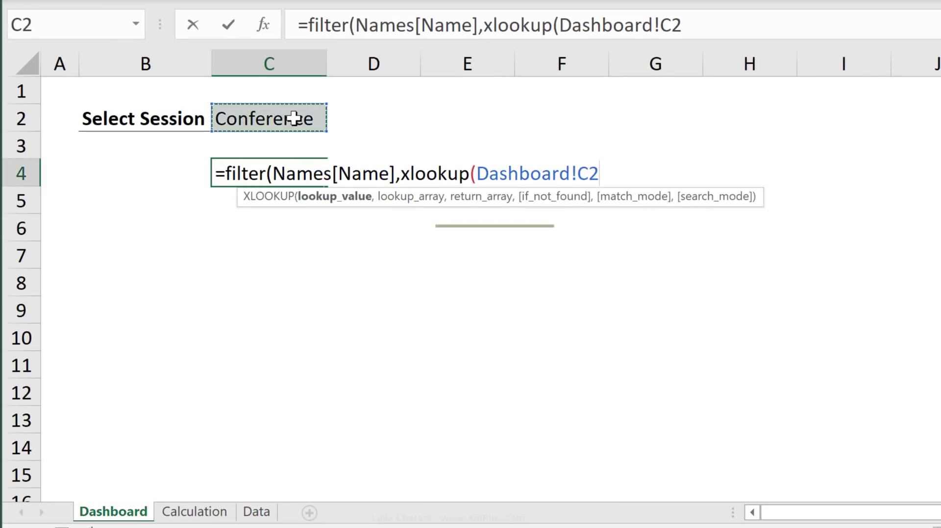
text(,)
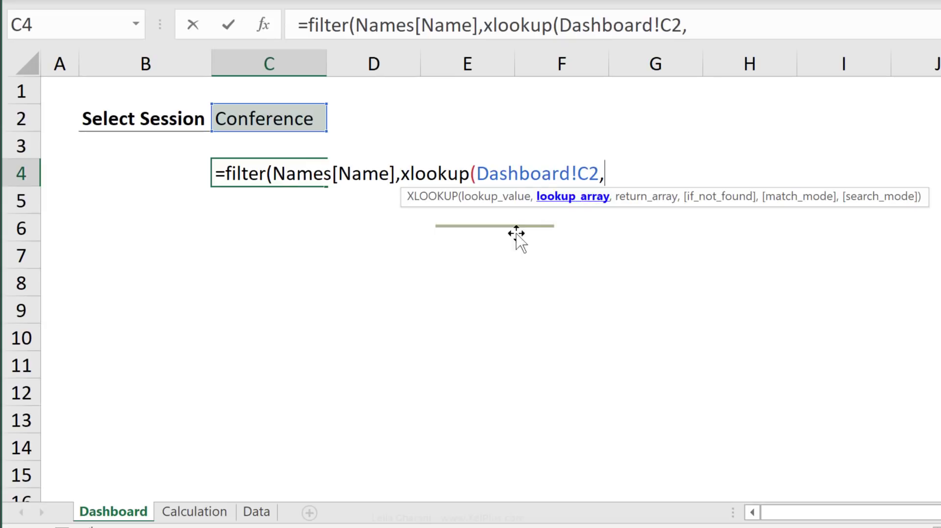
Finish the lookup using the Masterclass:Both headers and attendance columns, and commit the formula.
click(256, 511)
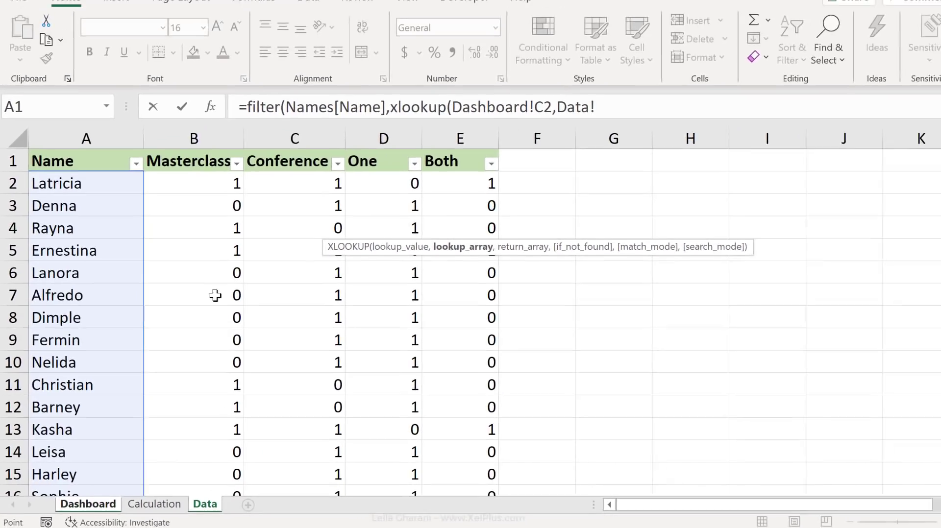
drag(196, 166, 487, 161)
text(,)
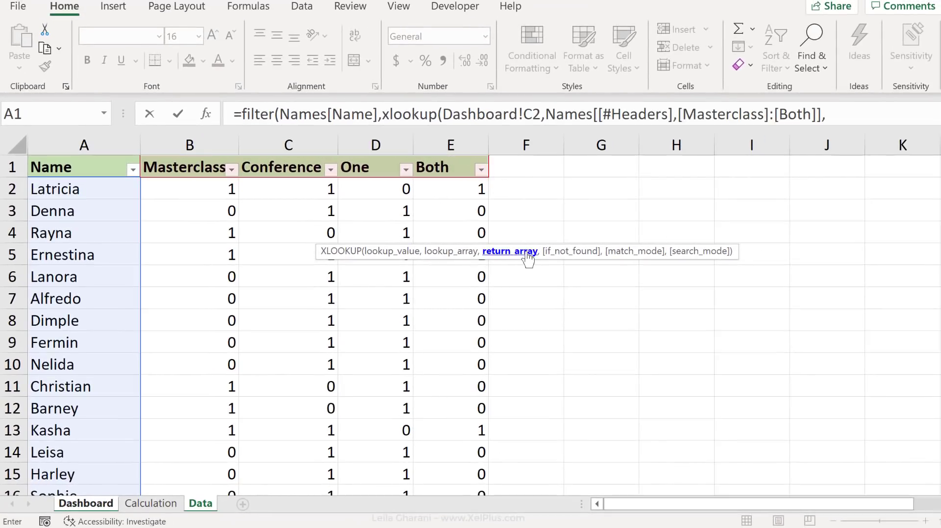
click(218, 190)
drag(308, 248, 430, 388)
scroll(431, 388, down, 9)
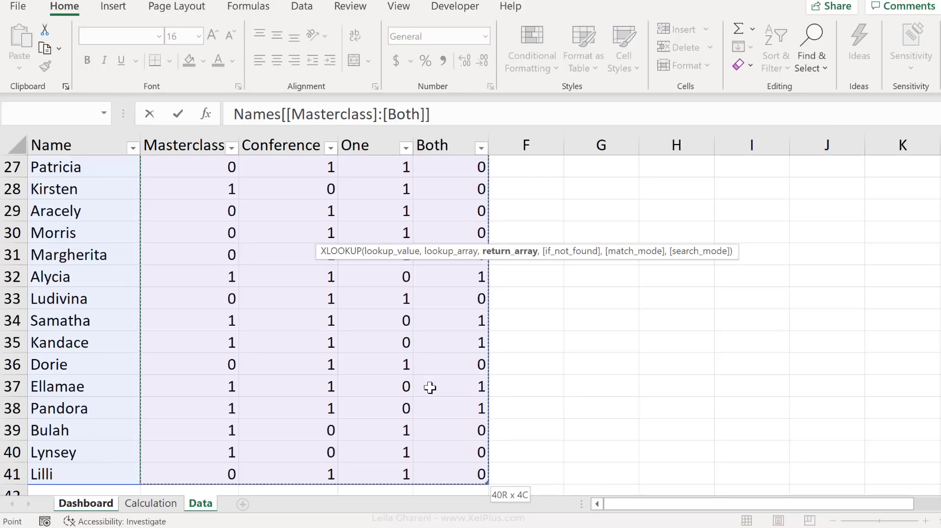
text())
key(Return)
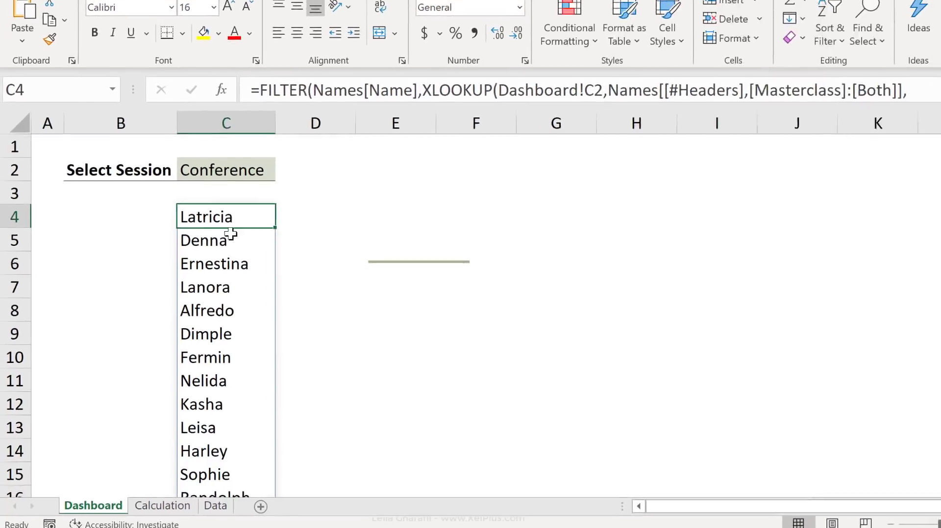
Number the attendee list in B4 with =SEQUENCE(COUNTA(C4#)).
click(140, 234)
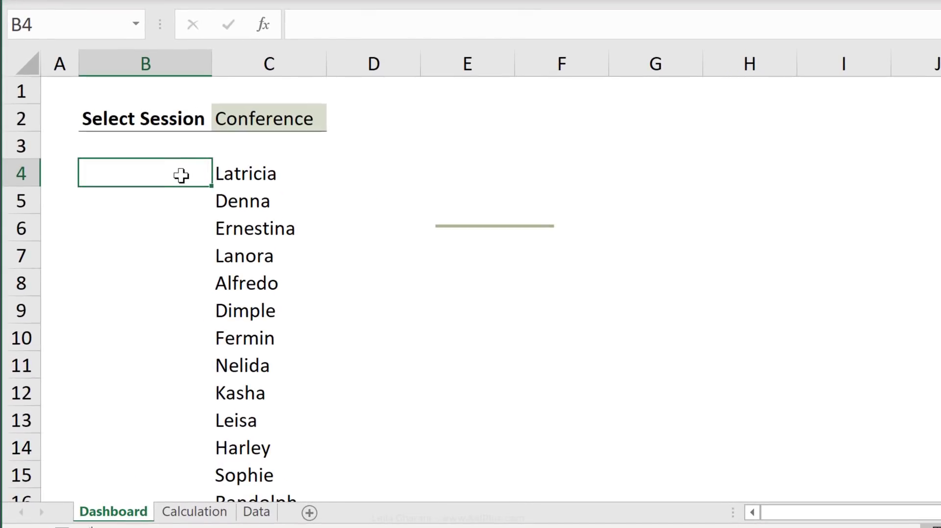
text(=SEQUENCE(counta(C4#)))
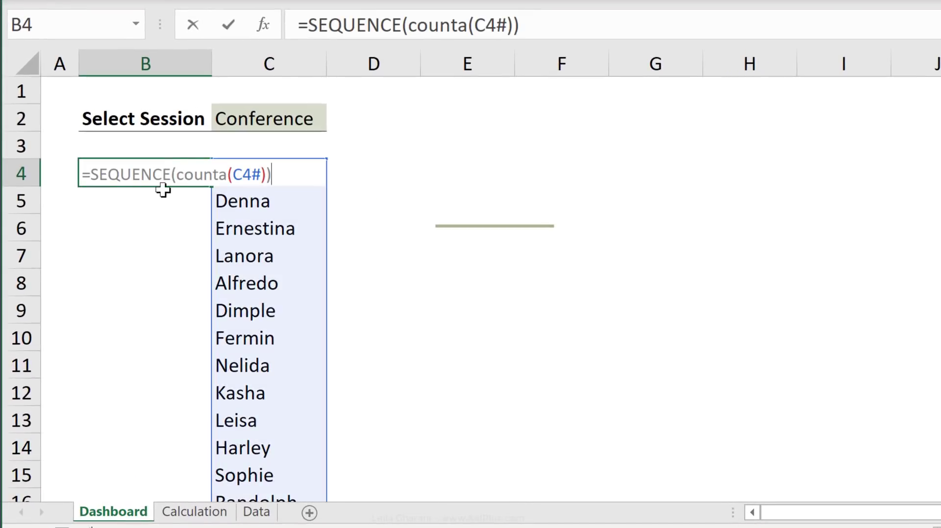
key(ctrl+Return)
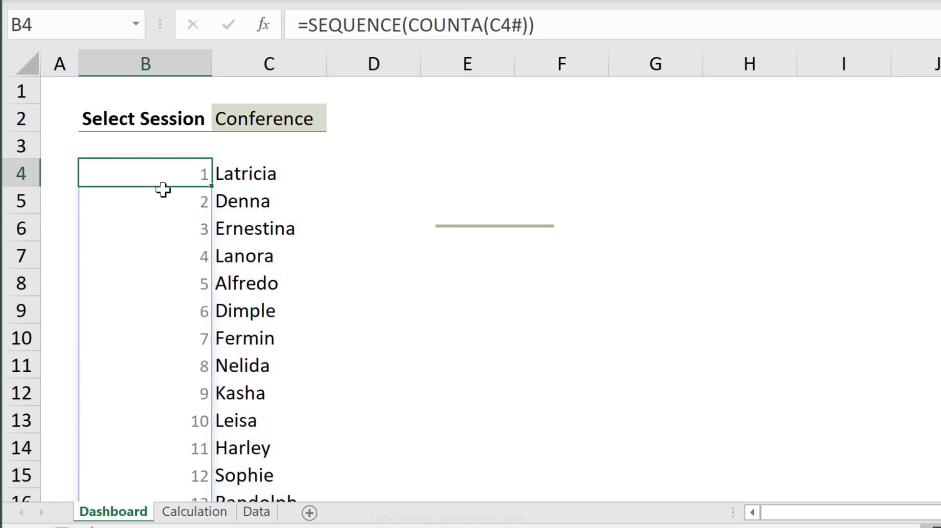
Change the session in C2 to Both, leaving 11 numbered attendees.
click(306, 120)
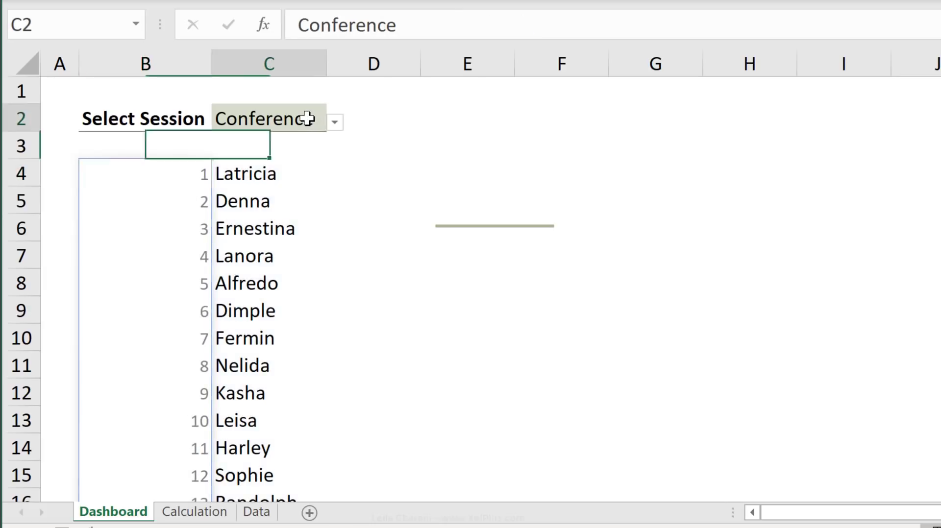
click(335, 122)
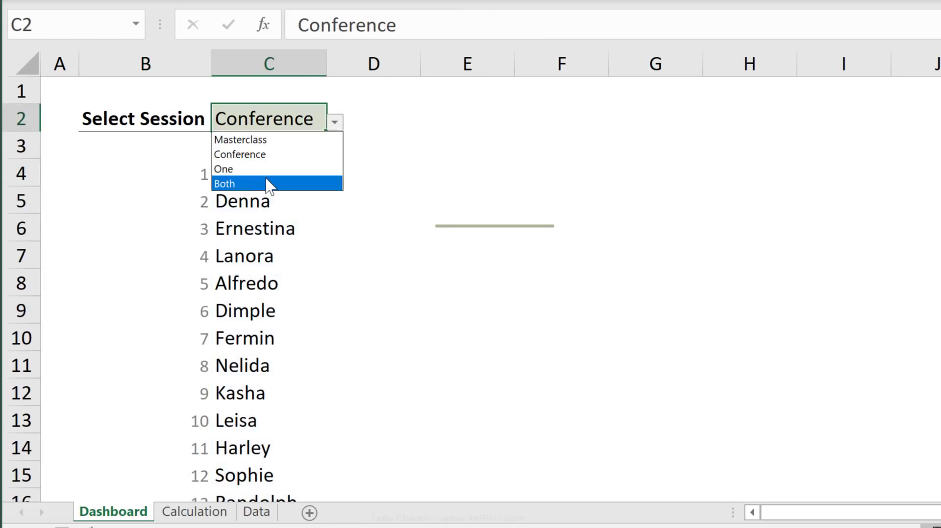
click(322, 183)
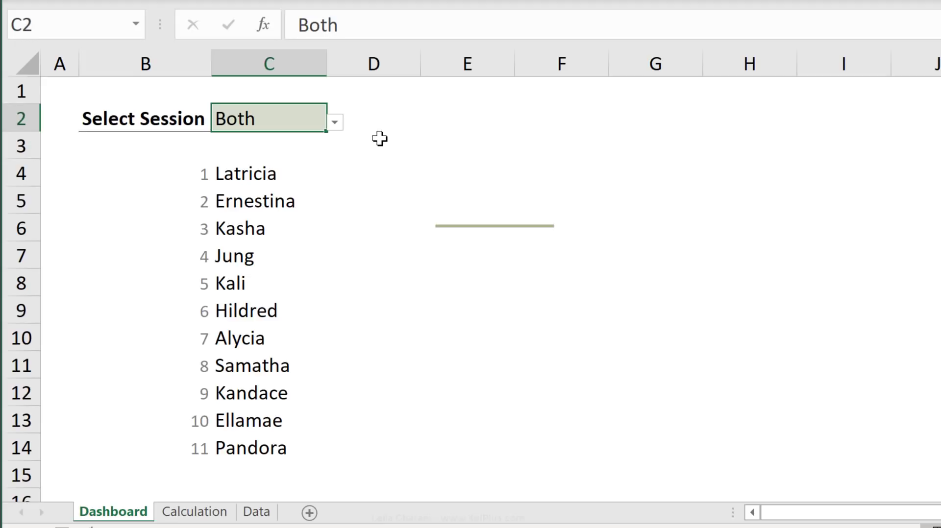
click(221, 509)
Check the Calculation sheet's image cells are named conference (A4) and one (A5).
click(245, 293)
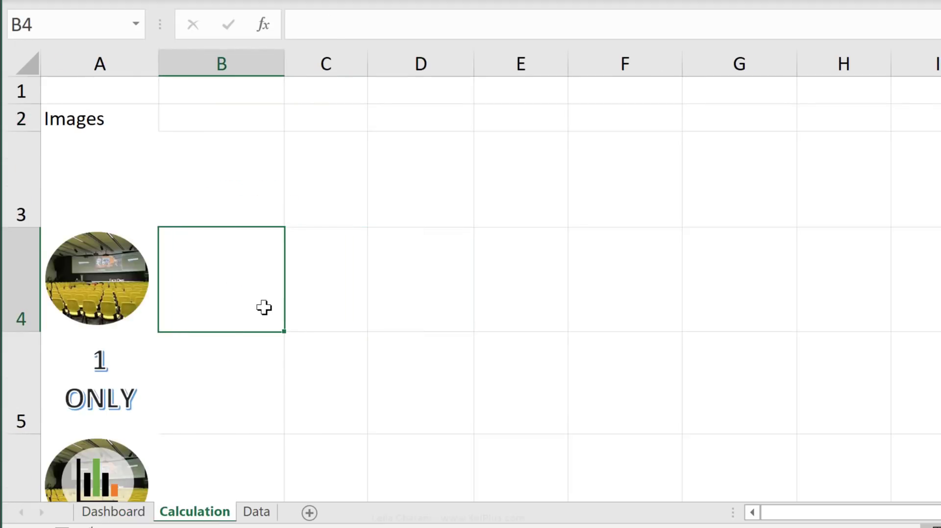
key(Left)
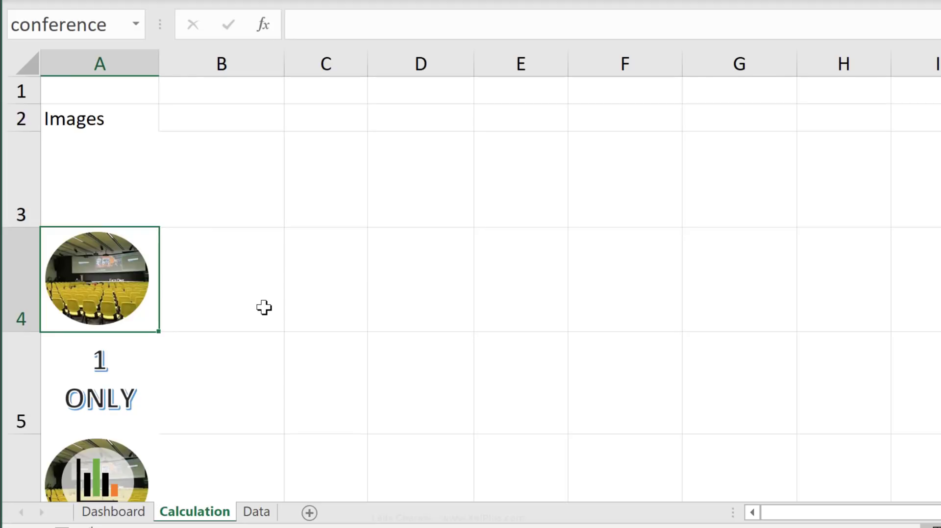
key(Down)
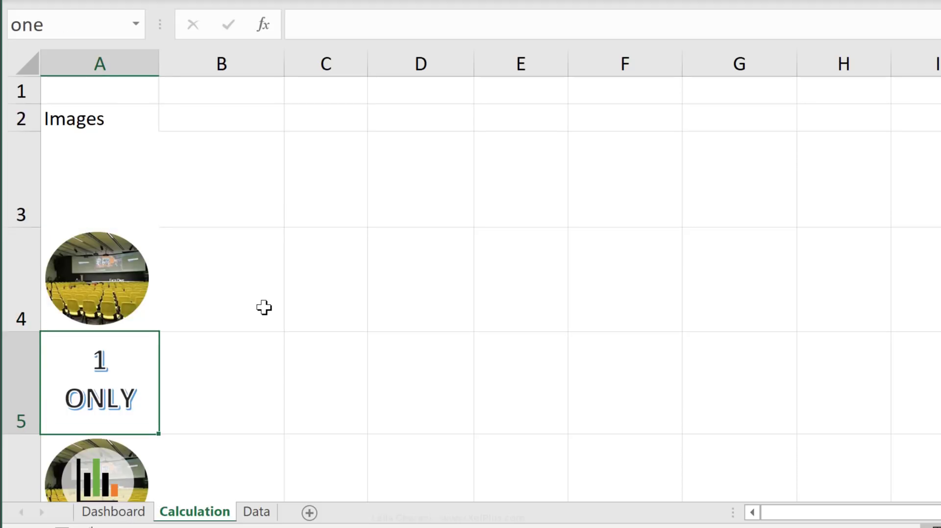
click(96, 182)
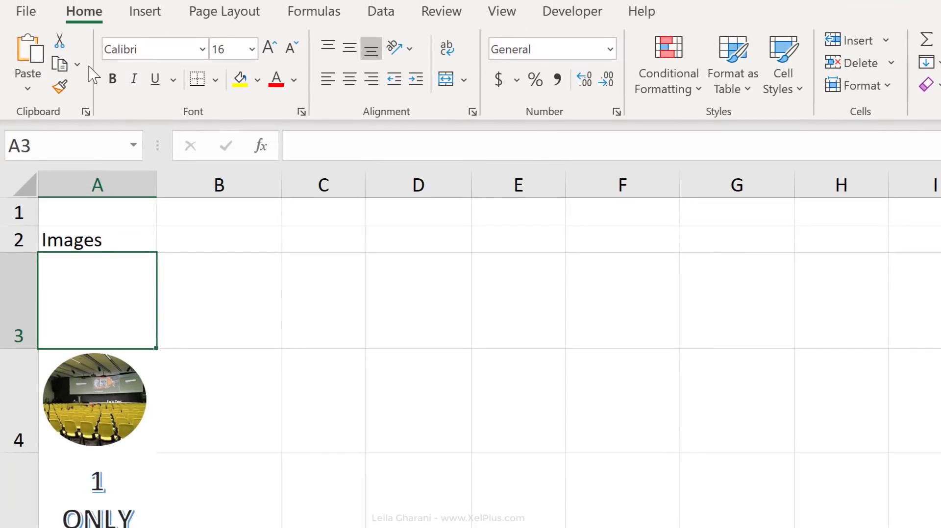
Insert the bar-chart analytics icon from Insert > Icons into cell A3.
click(144, 11)
click(233, 83)
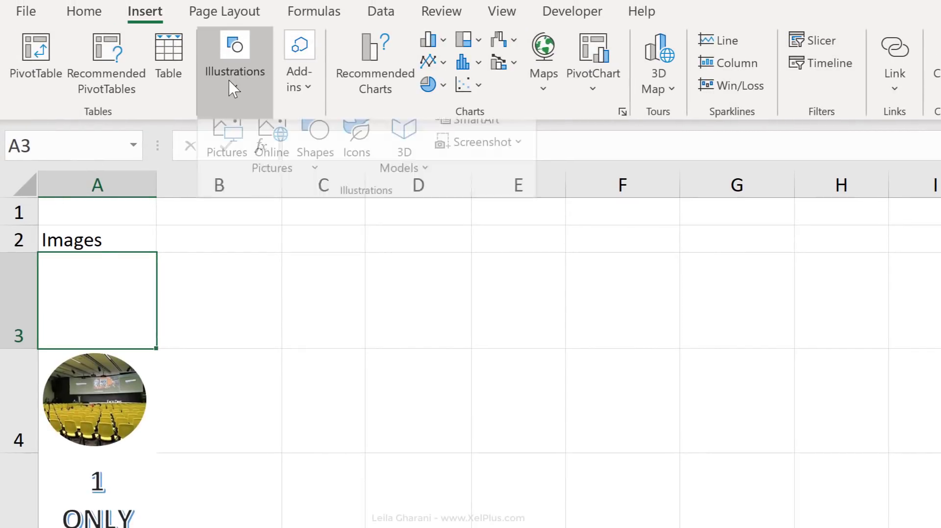
click(356, 139)
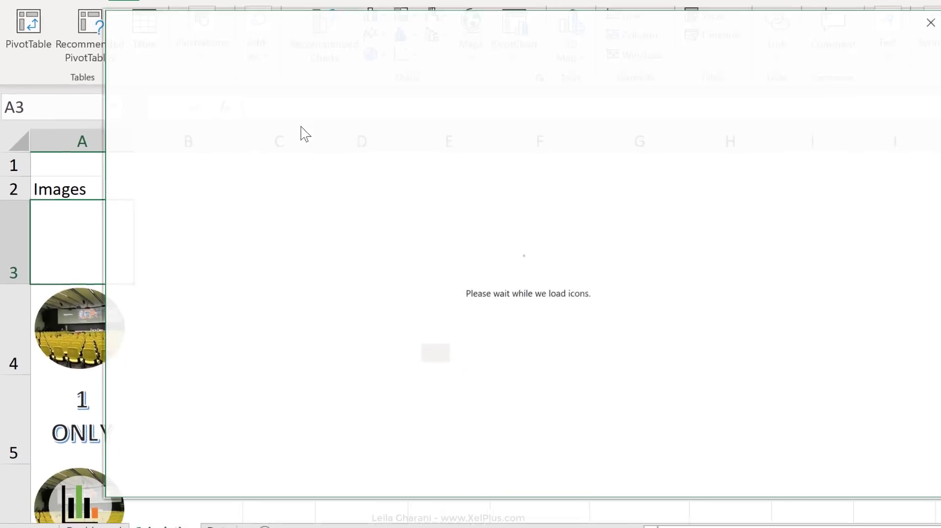
click(353, 315)
click(760, 457)
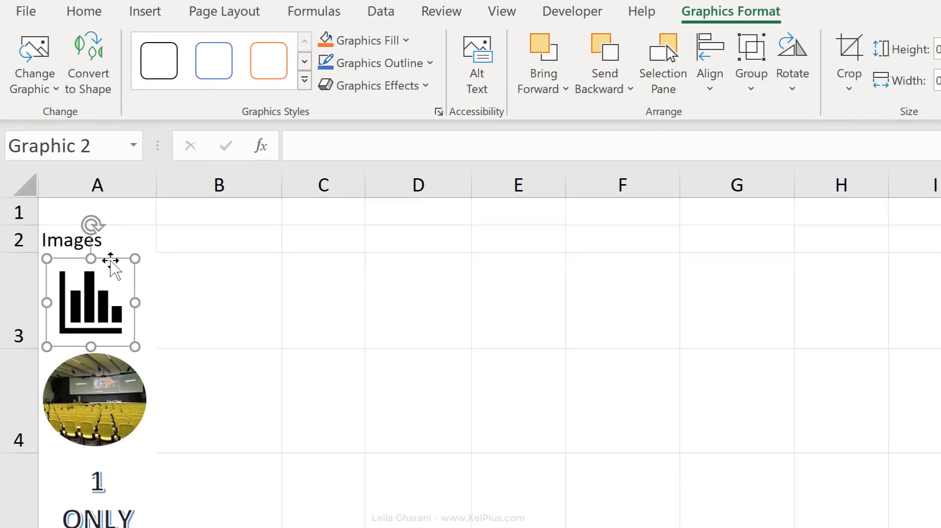
Convert the icon to a shape and recolour its bars green and orange.
right_click(111, 262)
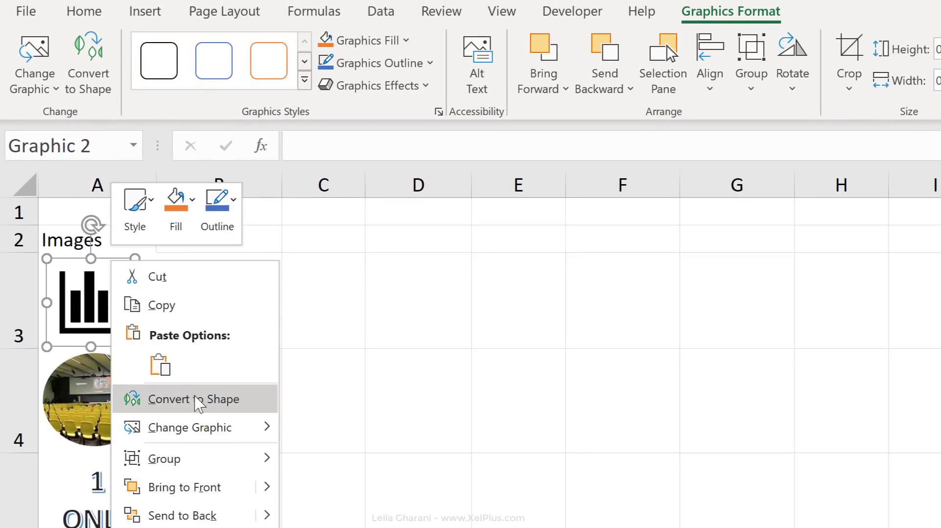
click(198, 399)
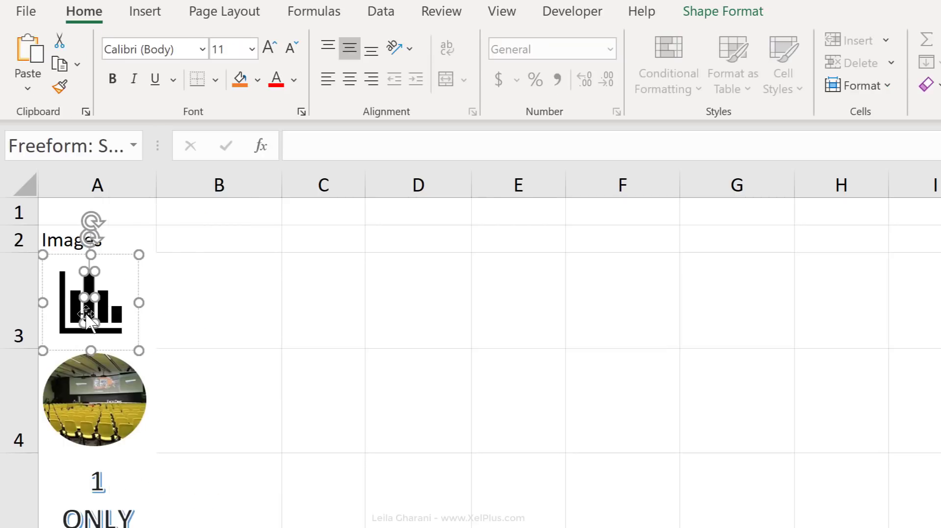
click(259, 86)
click(389, 161)
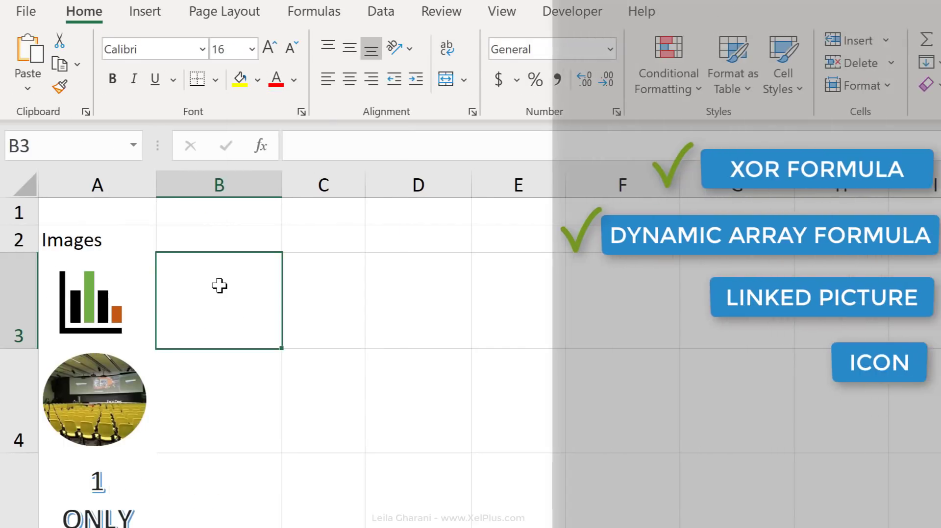
key(Left)
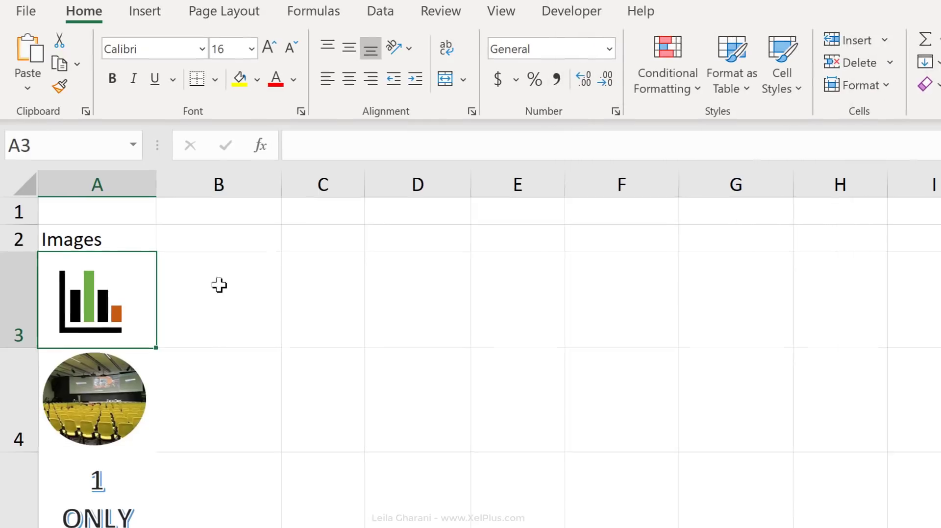
Paste cell A3 as a linked picture at Dashboard cell E4.
key(ctrl+c)
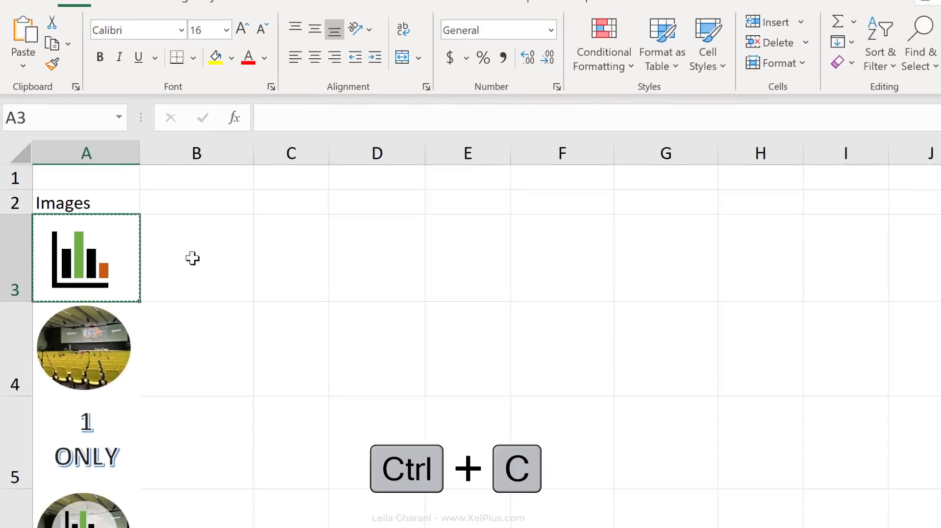
click(110, 514)
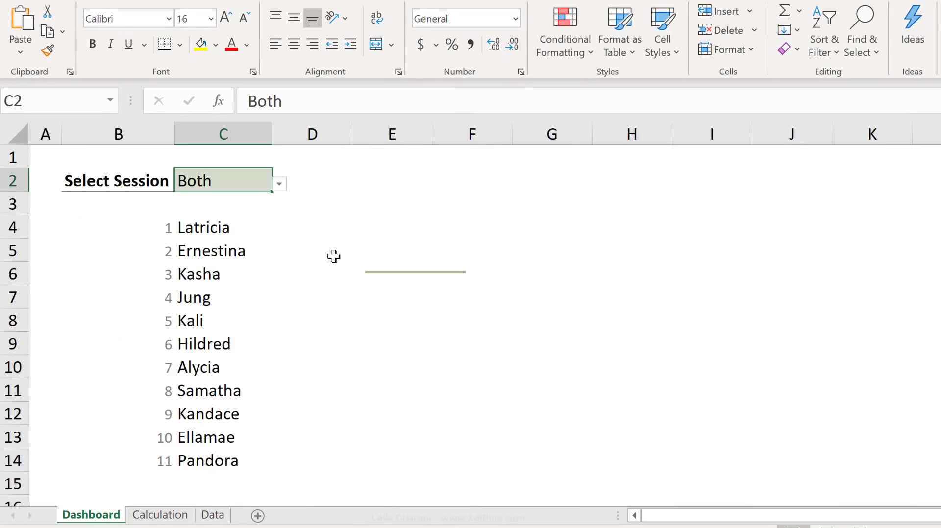
click(355, 230)
click(18, 45)
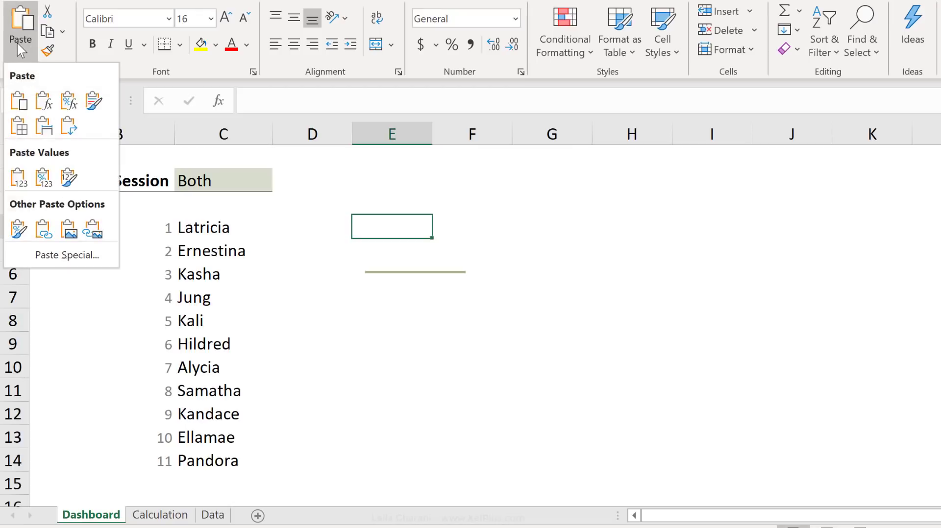
click(93, 229)
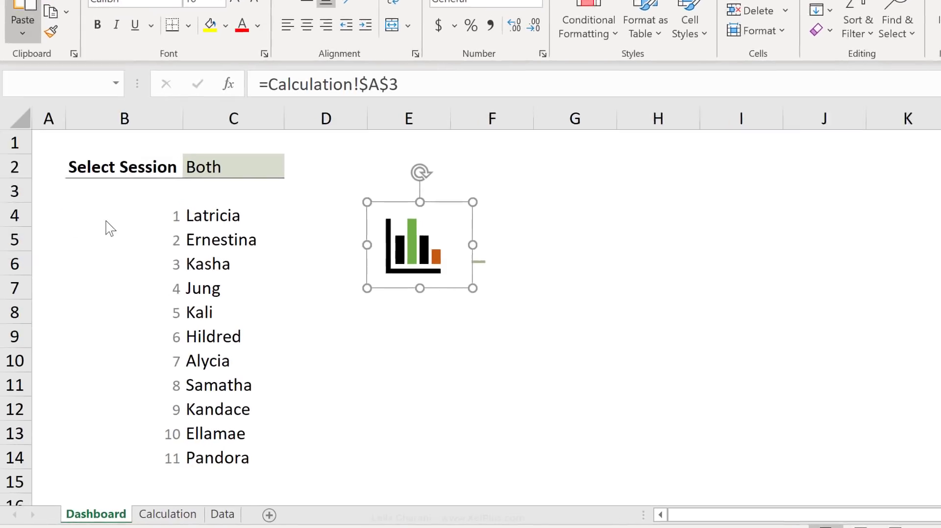
Relink the picture to =Calculation!$A$4, then =Calculation!$A$5 to show the 1 ONLY image.
click(424, 87)
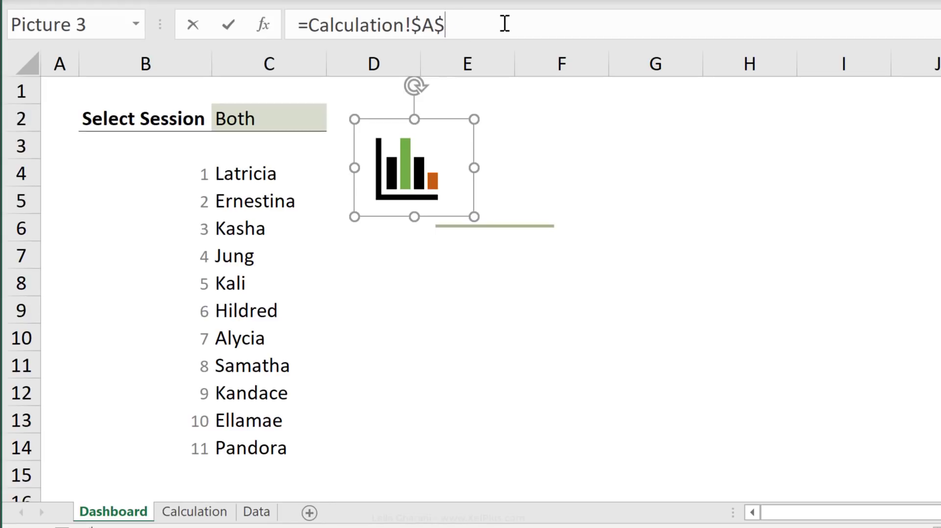
key(Return)
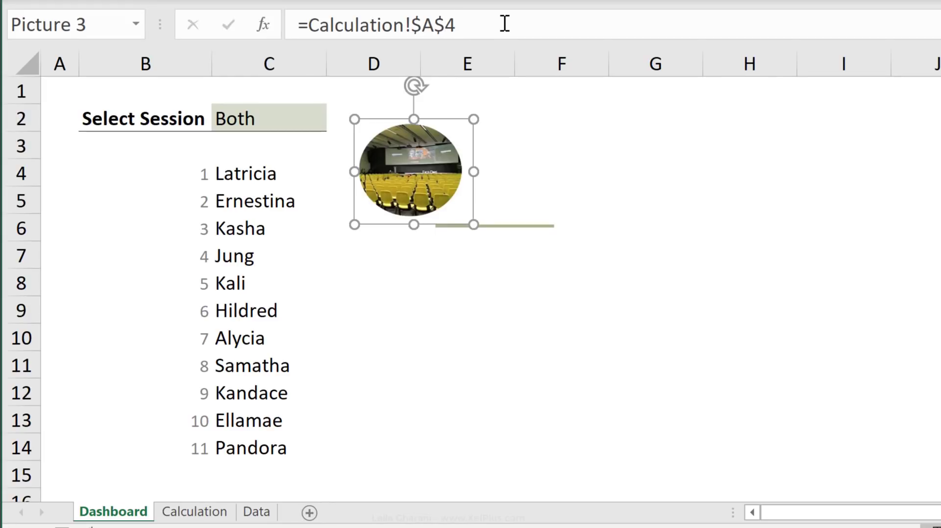
click(478, 21)
key(Return)
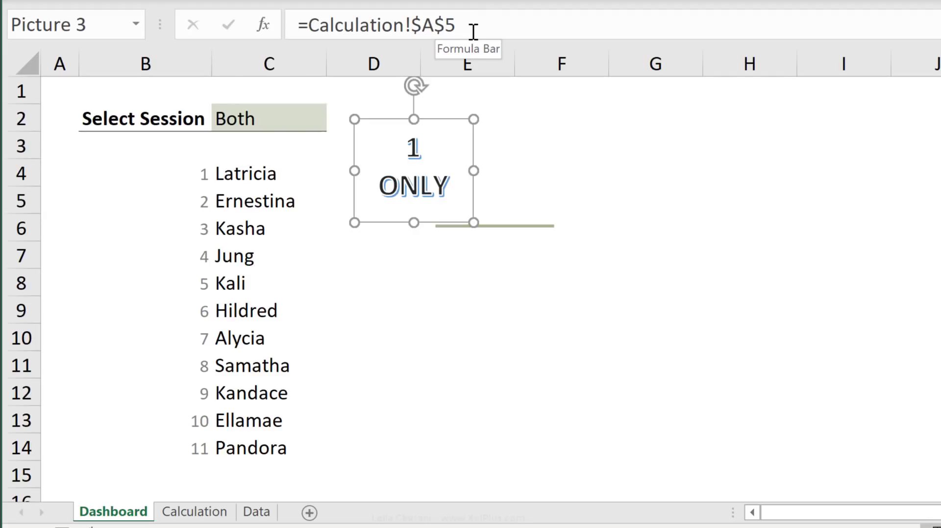
click(329, 244)
Step through the session image cells and enter masterclass in the Name Box for A3.
click(190, 514)
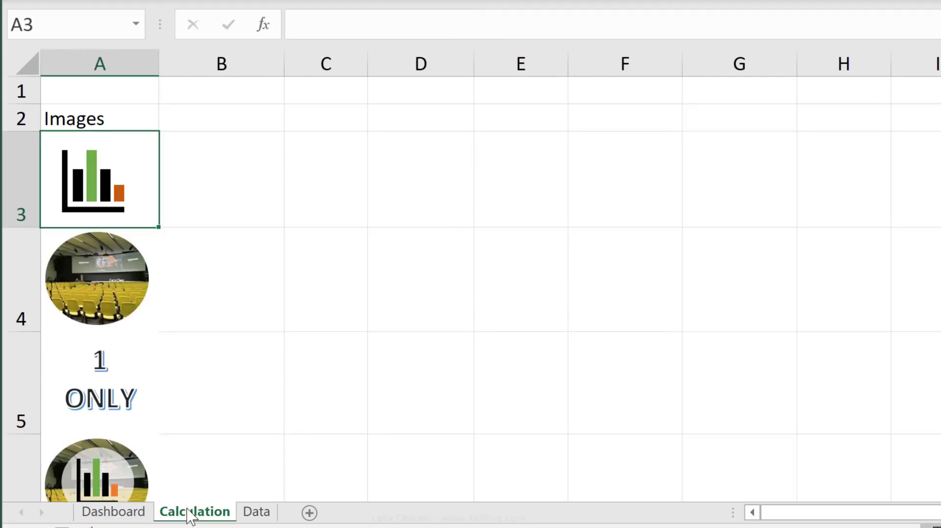
key(Down)
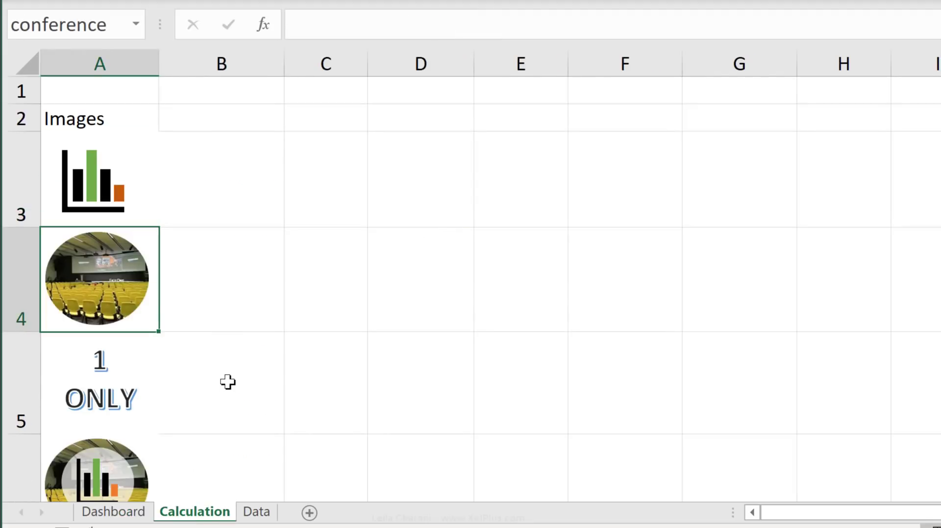
key(Down)
key(Down)
key(Up)
key(Up)
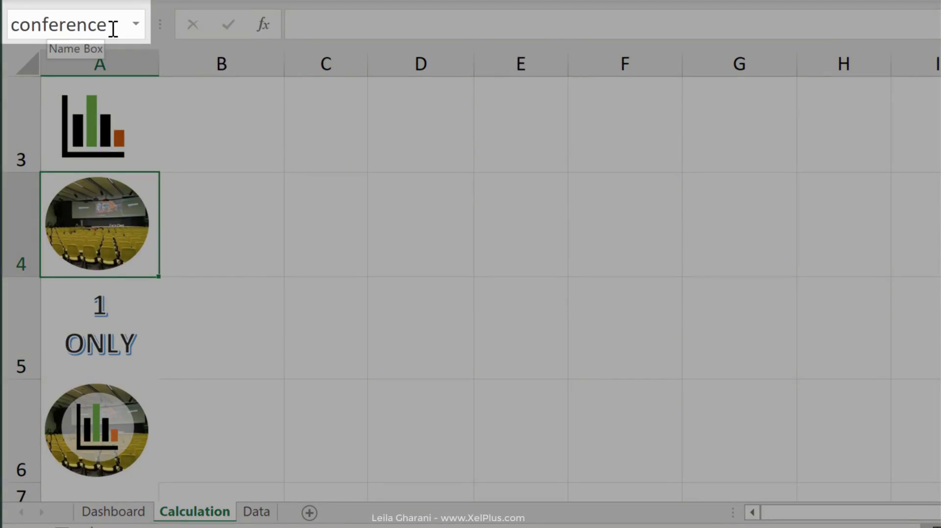
key(Up)
click(111, 27)
text(masterclass)
key(Return)
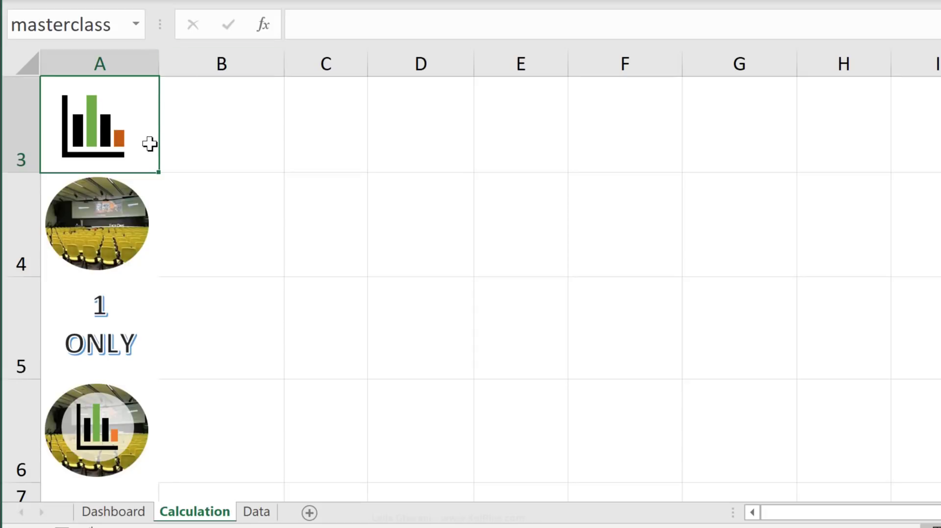
Set the Dashboard session in C2 to Masterclass.
click(128, 512)
click(265, 120)
click(334, 121)
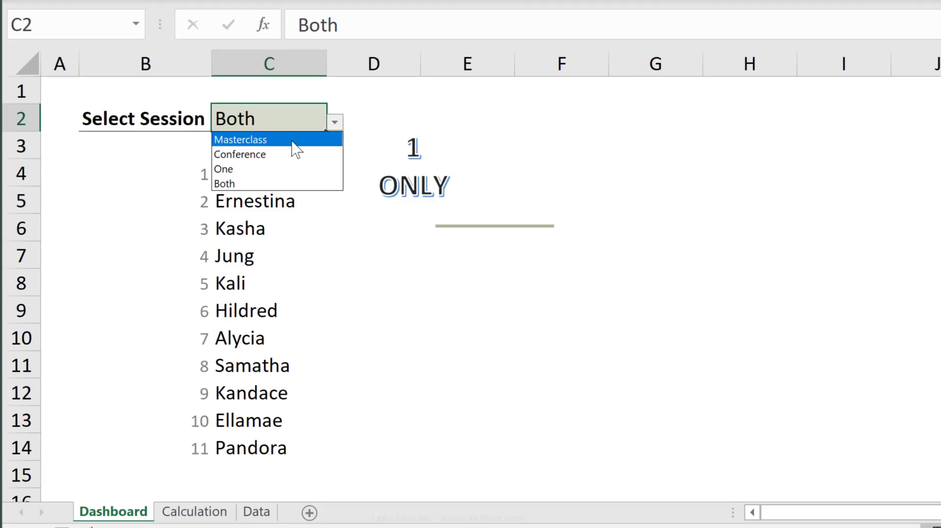
click(292, 140)
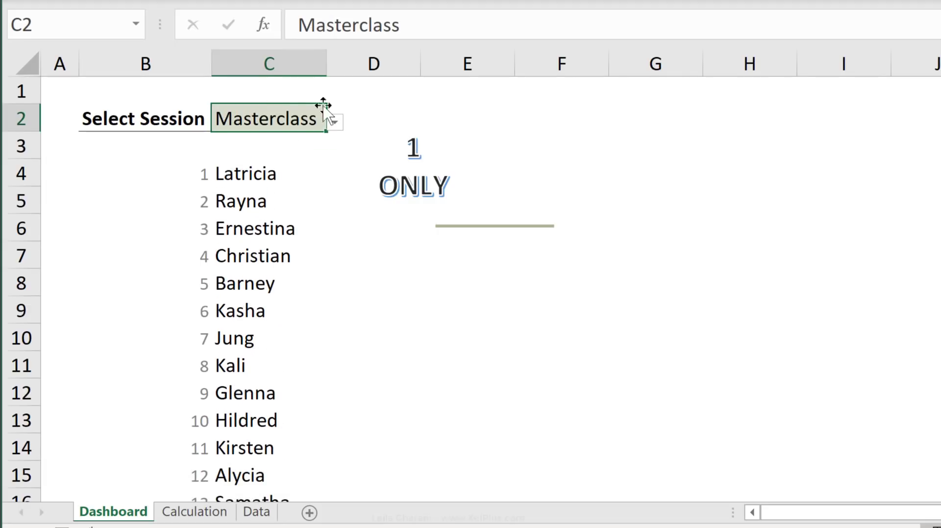
click(194, 511)
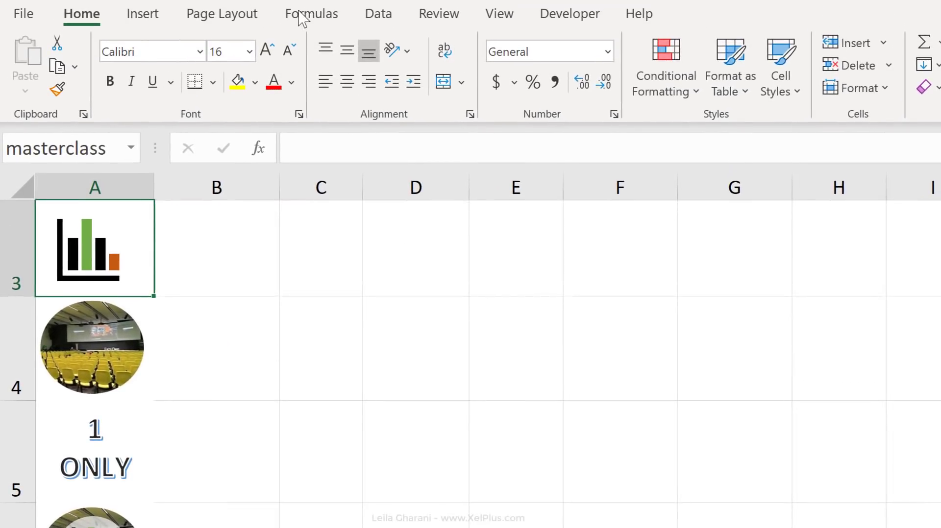
Create a new defined name called pick in the Name Manager.
click(299, 17)
click(550, 80)
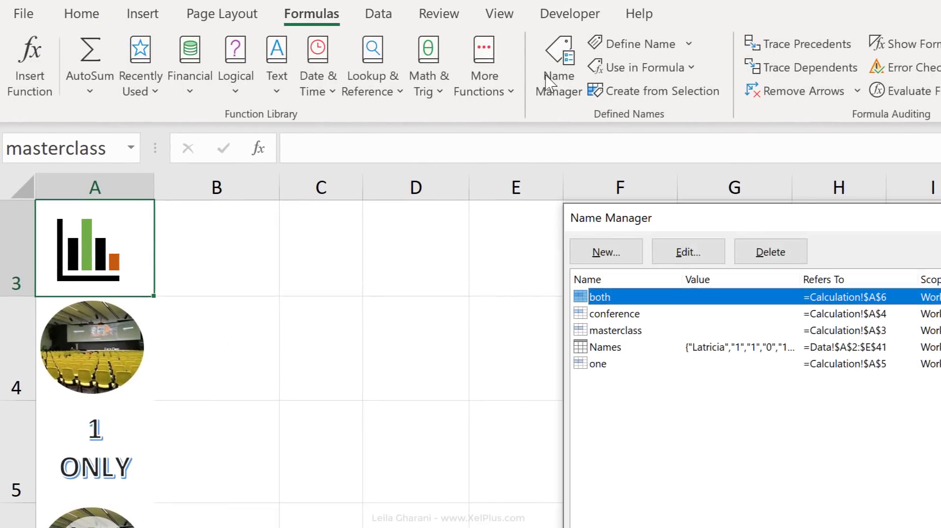
drag(632, 218, 530, 204)
click(530, 234)
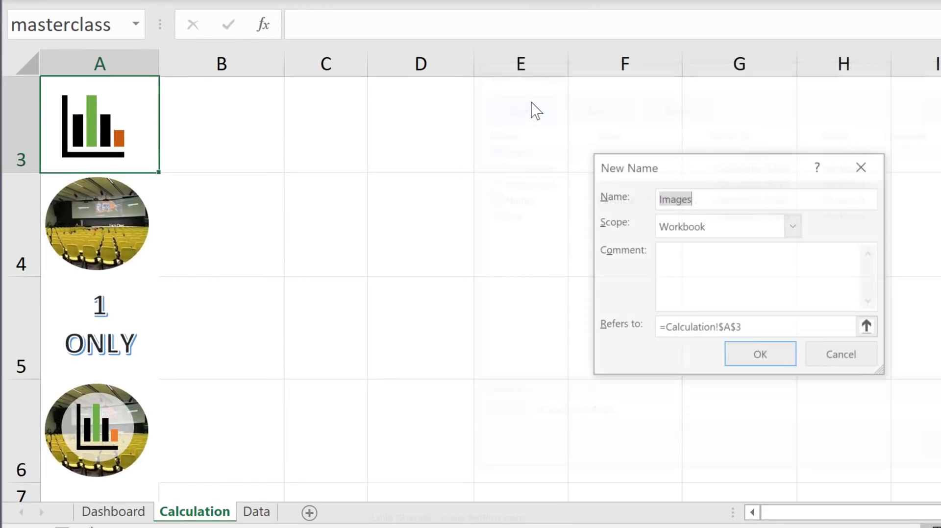
text(pick)
Build pick's Refers to formula as INDIRECT of Dashboard!$C$2.
click(764, 327)
key(ctrl+a)
key(Delete)
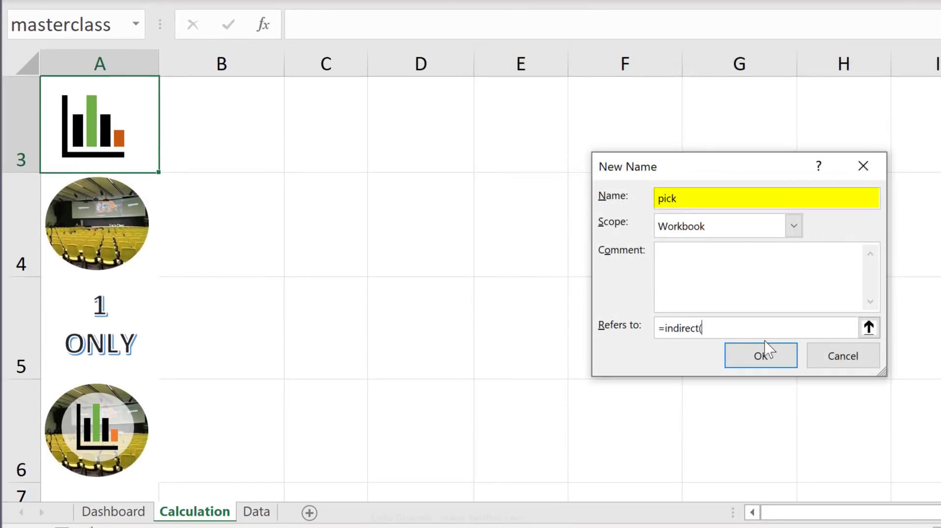
click(114, 512)
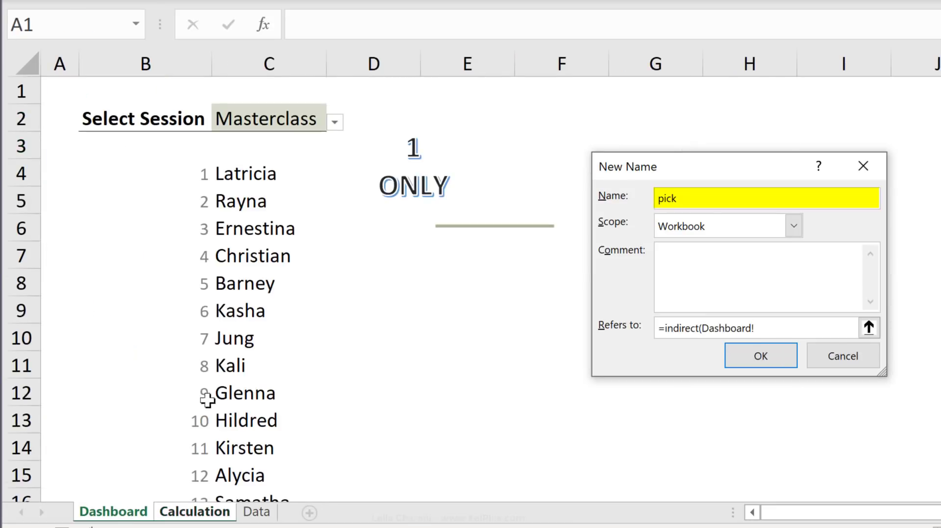
click(304, 138)
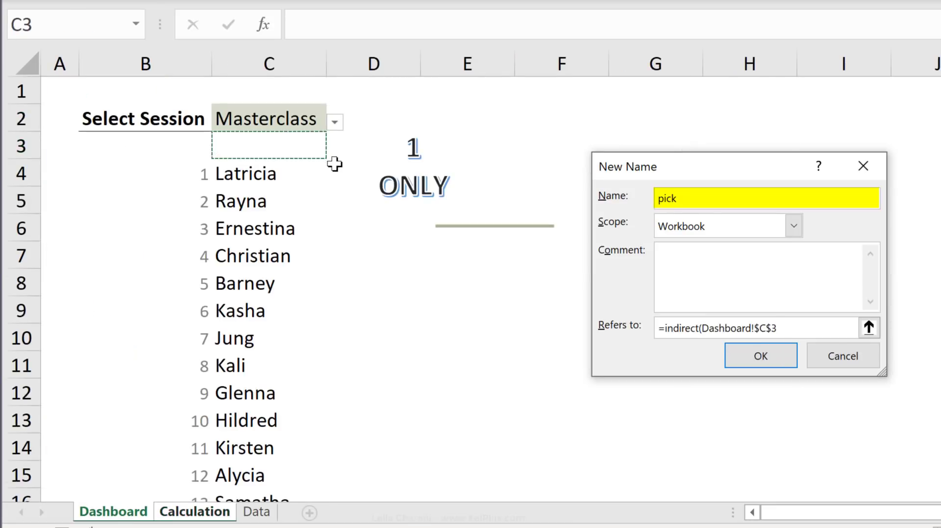
key(Up)
Confirm the pick name and relink the dashboard picture from Calculation!$A$5 to =pick.
text())
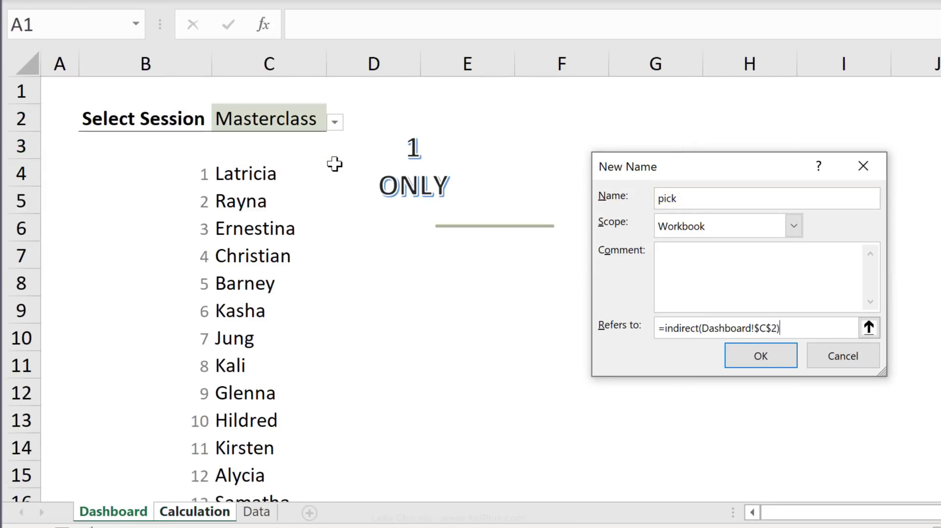
key(Return)
click(416, 186)
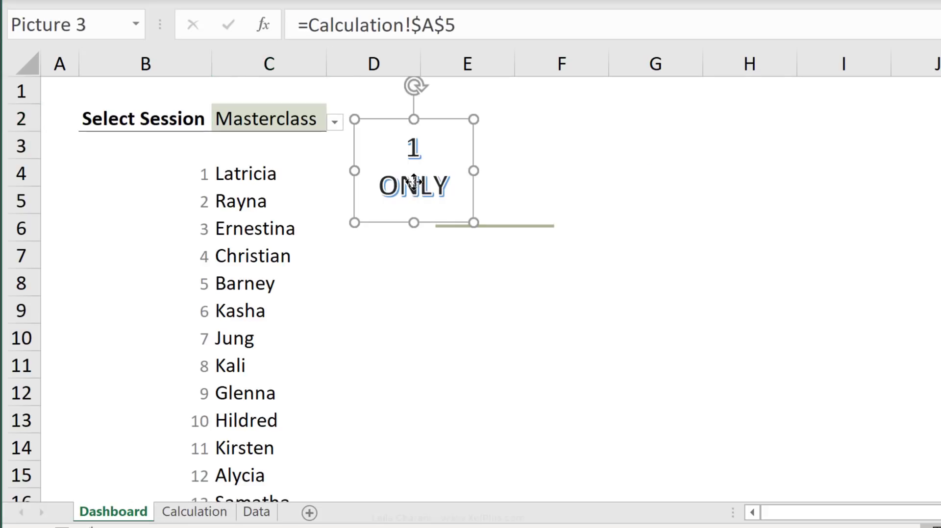
drag(474, 22, 306, 23)
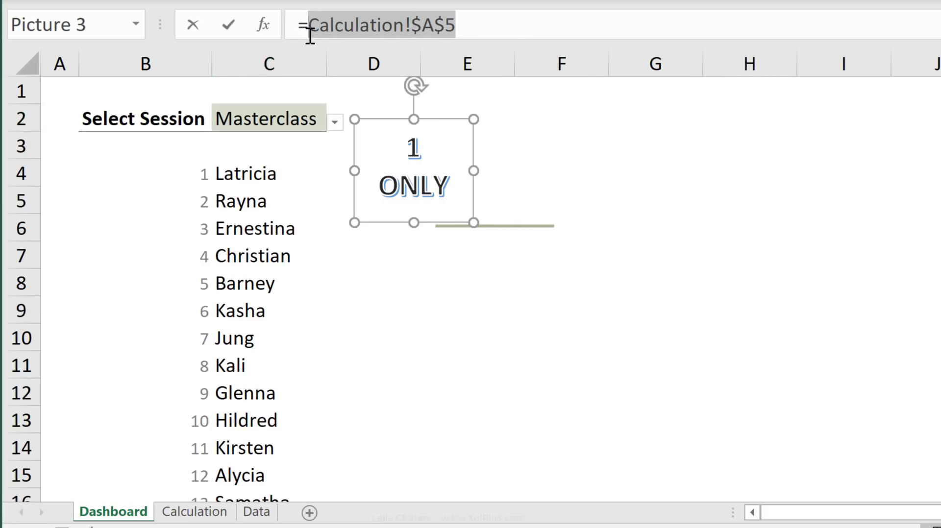
text(pick)
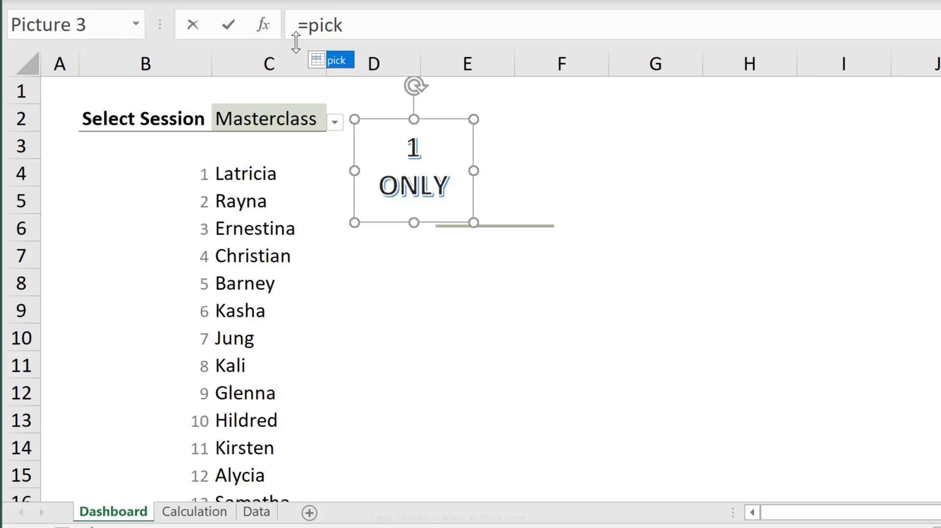
key(Return)
Switch the C2 session to One, then Both, checking the icon follows.
click(269, 119)
click(335, 121)
click(300, 164)
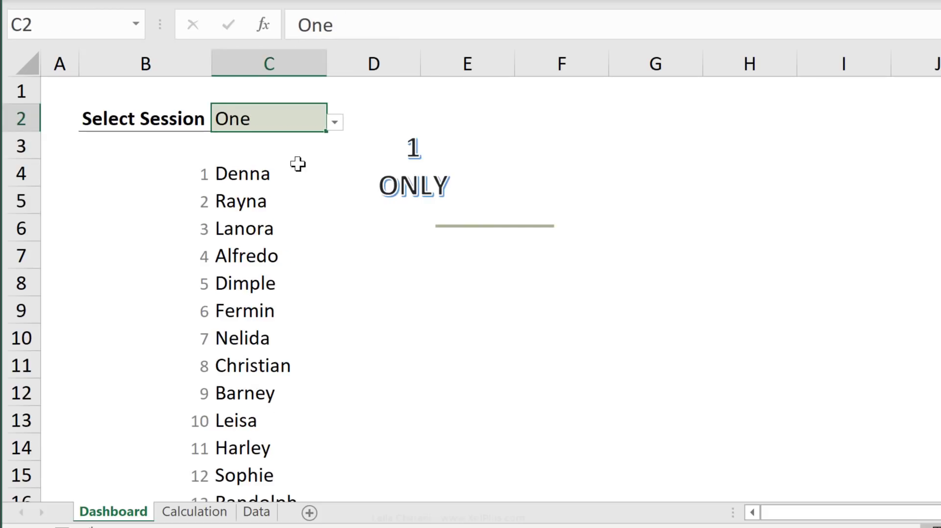
click(335, 122)
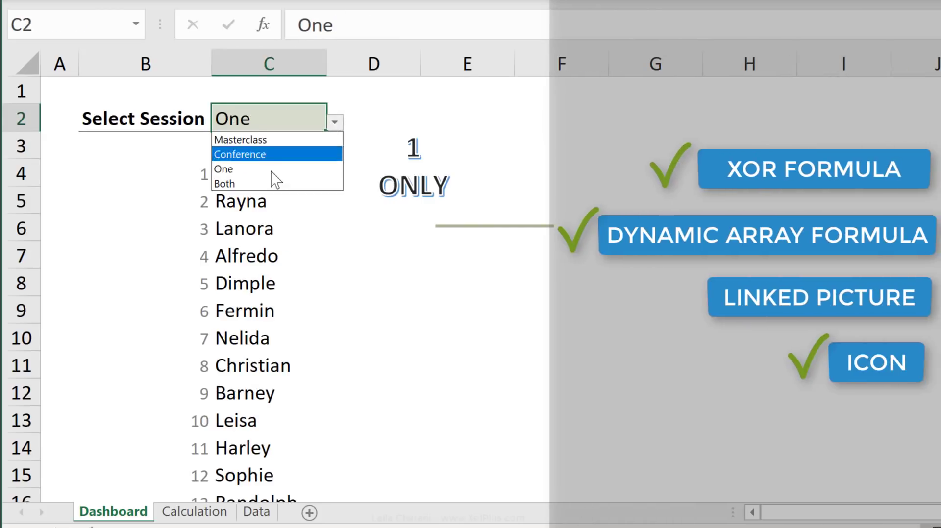
click(263, 183)
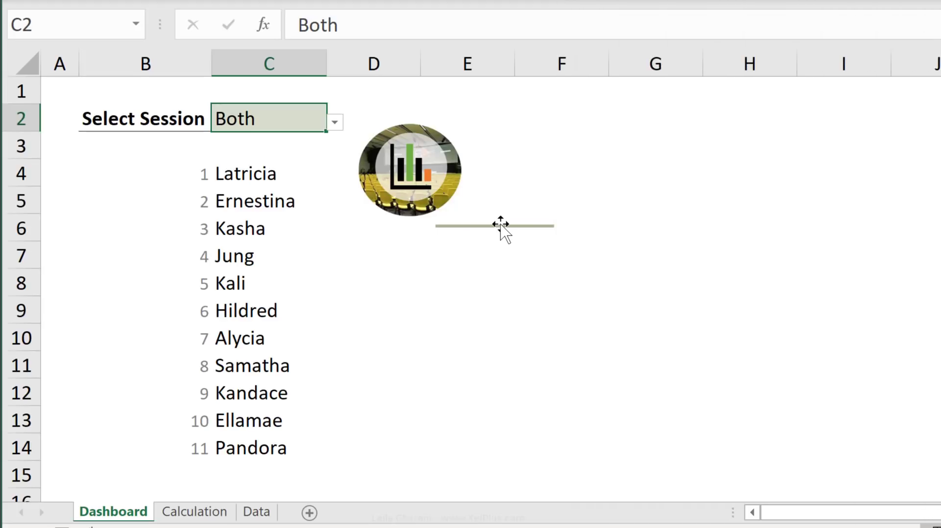
click(460, 239)
Check the Calculation sheet's counts of 40 total and 11 for Both, then return to the Dashboard.
click(450, 255)
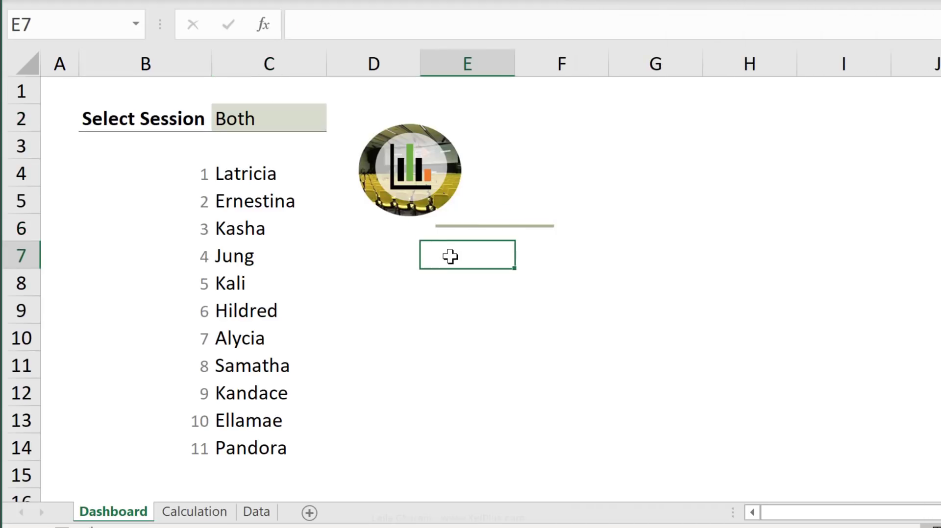
key(ctrl+Page_Down)
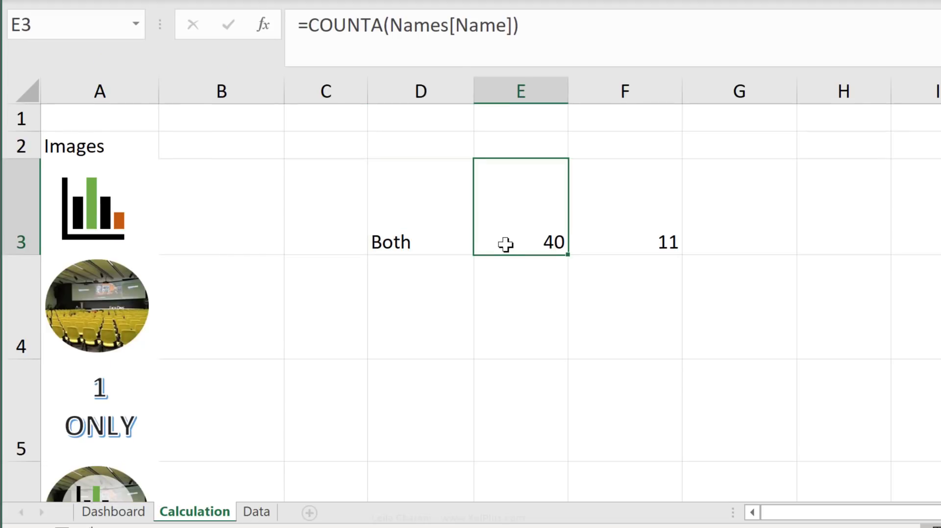
click(622, 239)
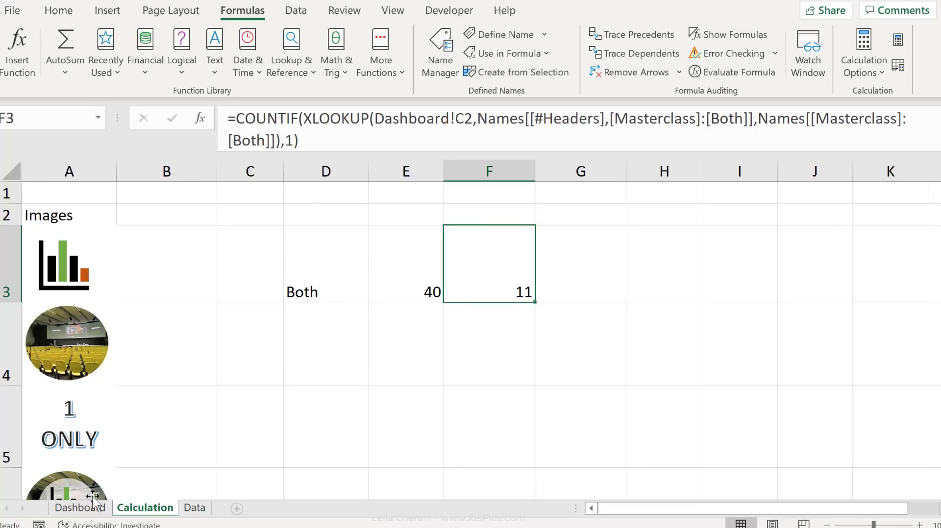
click(80, 508)
Select Conference in the C2 session dropdown so the list, picture and chart update.
click(334, 150)
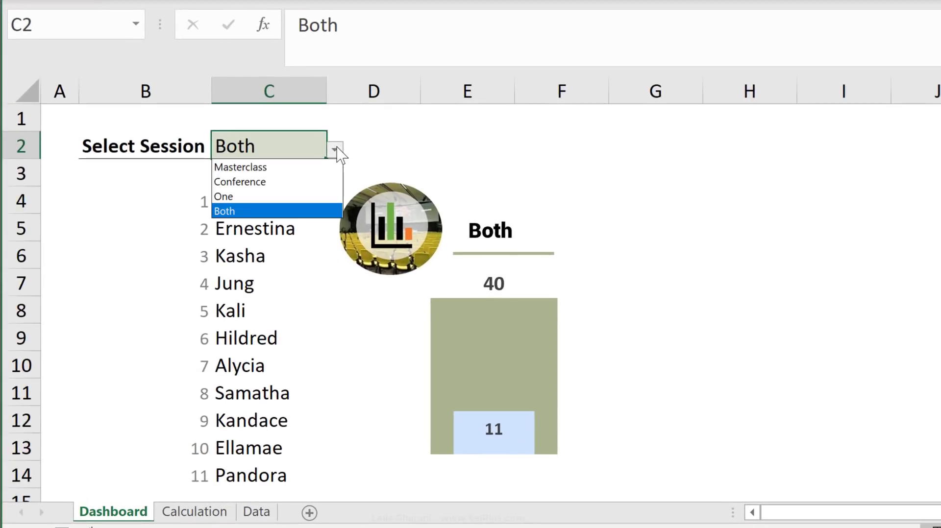
click(275, 182)
mouse_move(490, 365)
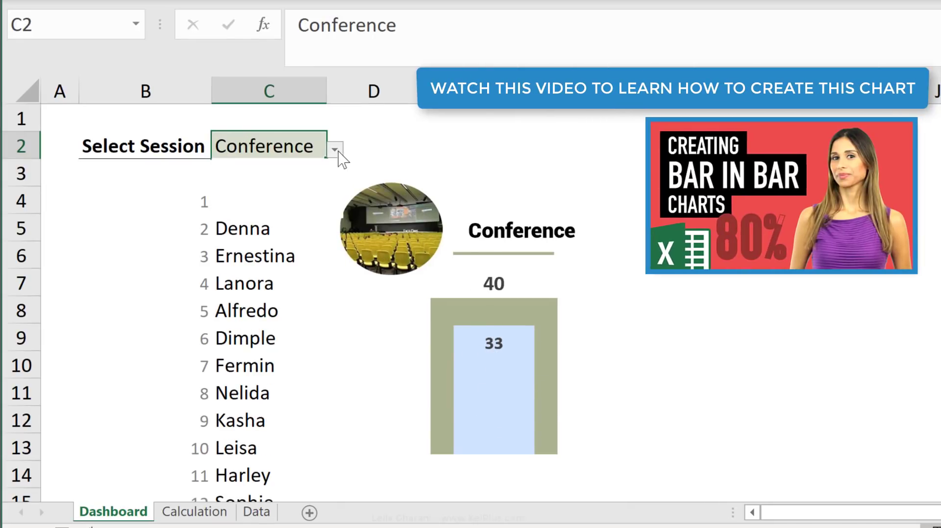
Select One in the session dropdown, showing the 1 ONLY icon and 29 of 40 attendees.
click(336, 151)
click(272, 195)
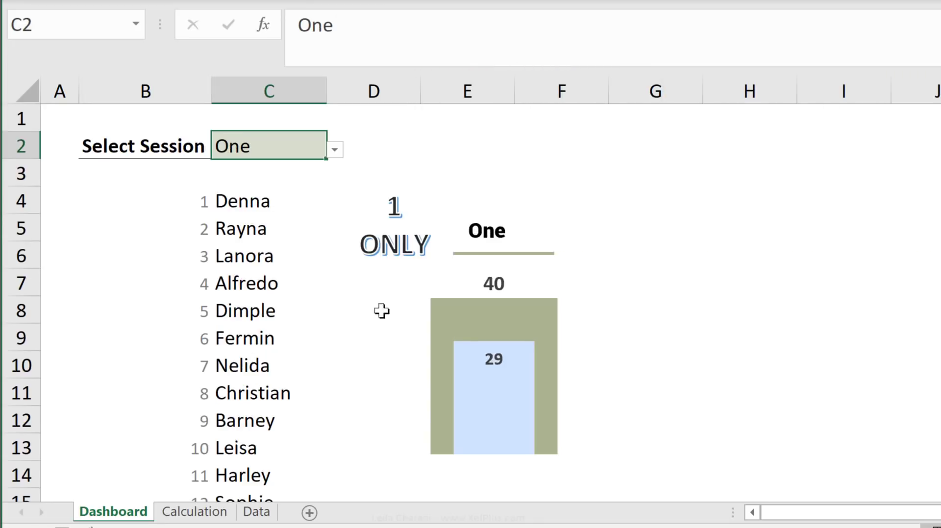
mouse_move(506, 380)
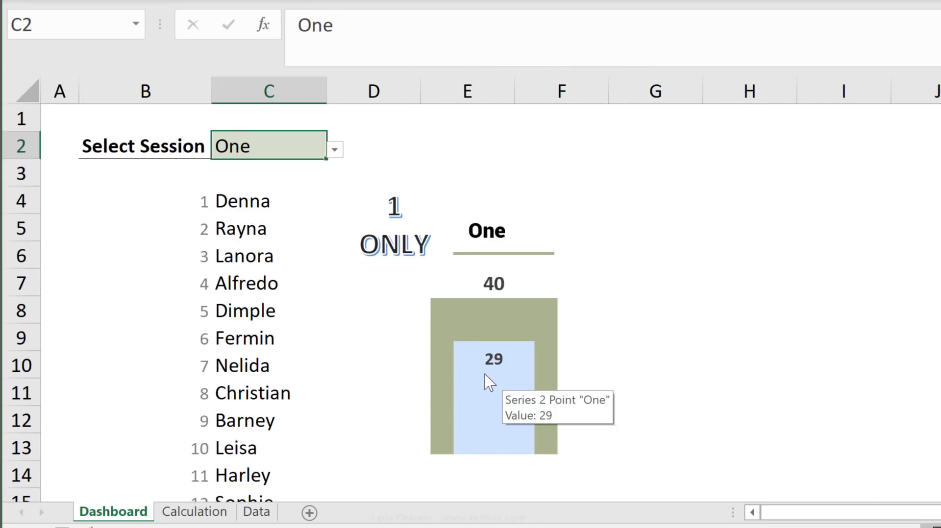